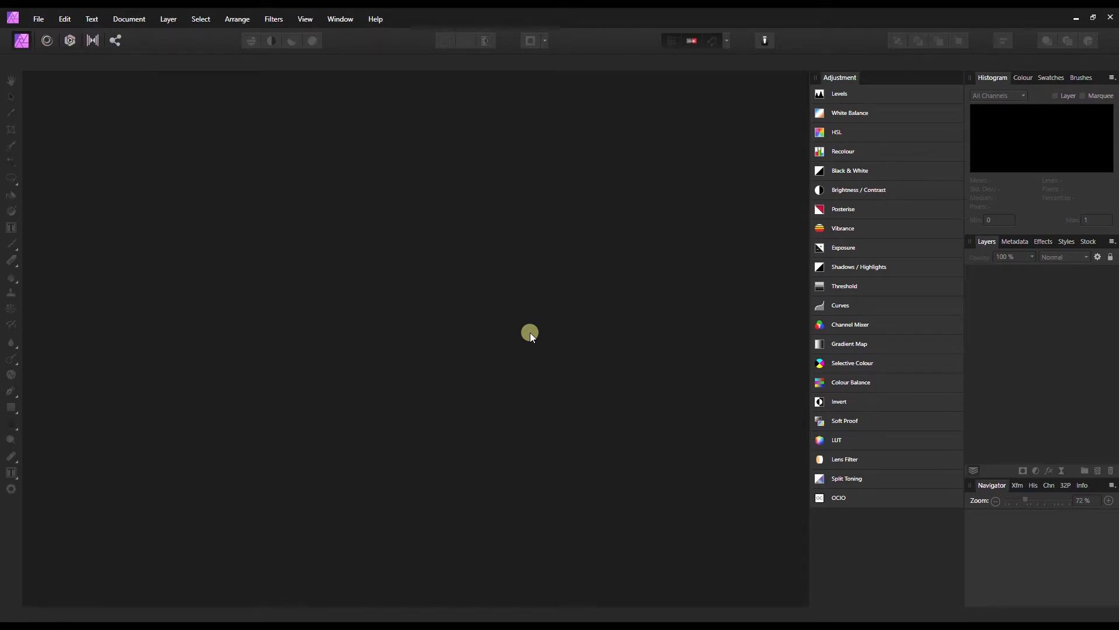
Open the raw photo IMG_0603.CR2 from the AFFINITY PHOTO TUTORIAL PHOTOS folder for developing
{"action": "left_click", "coordinate": [31, 18]}
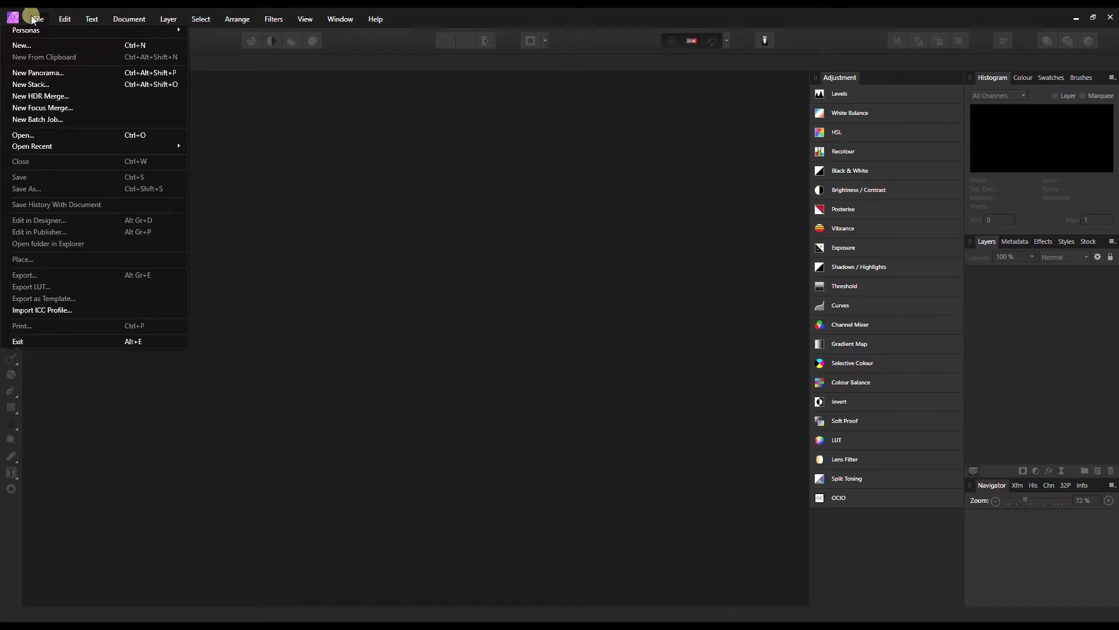
{"action": "left_click", "coordinate": [40, 138]}
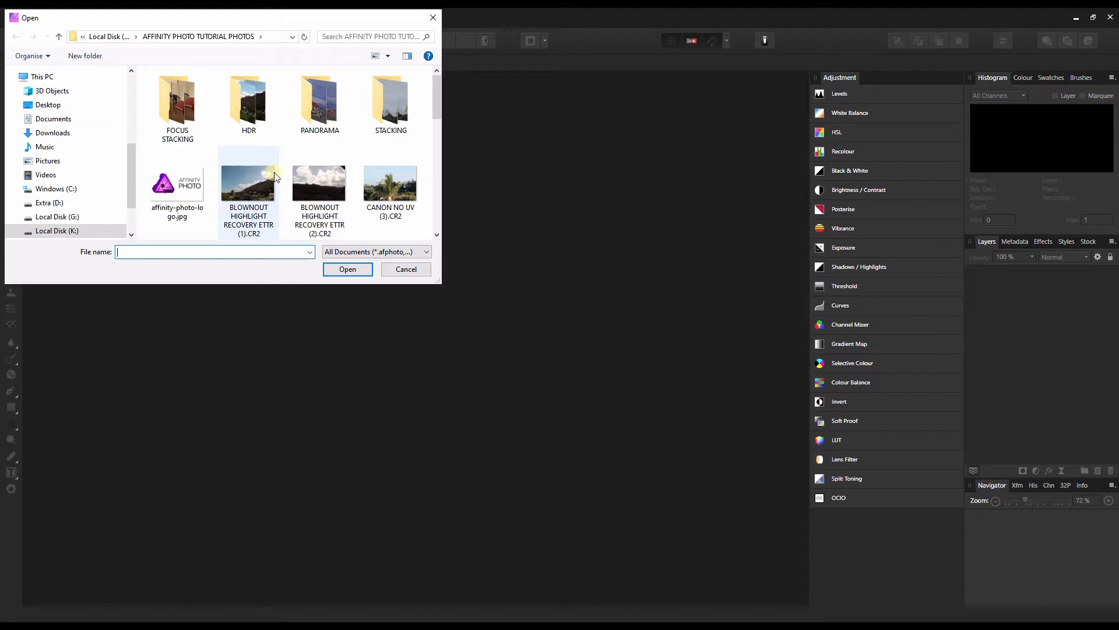
{"action": "scroll", "coordinate": [276, 177], "scroll_direction": "down", "scroll_amount": 5}
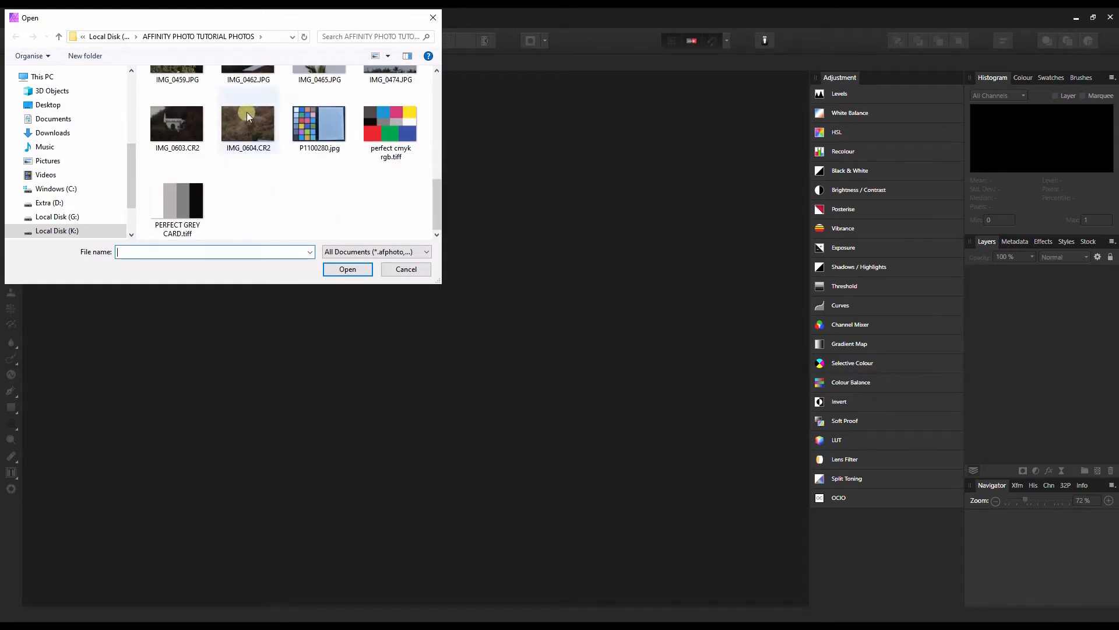
{"action": "scroll", "coordinate": [259, 206], "scroll_direction": "up", "scroll_amount": 1}
{"action": "double_click", "coordinate": [180, 168]}
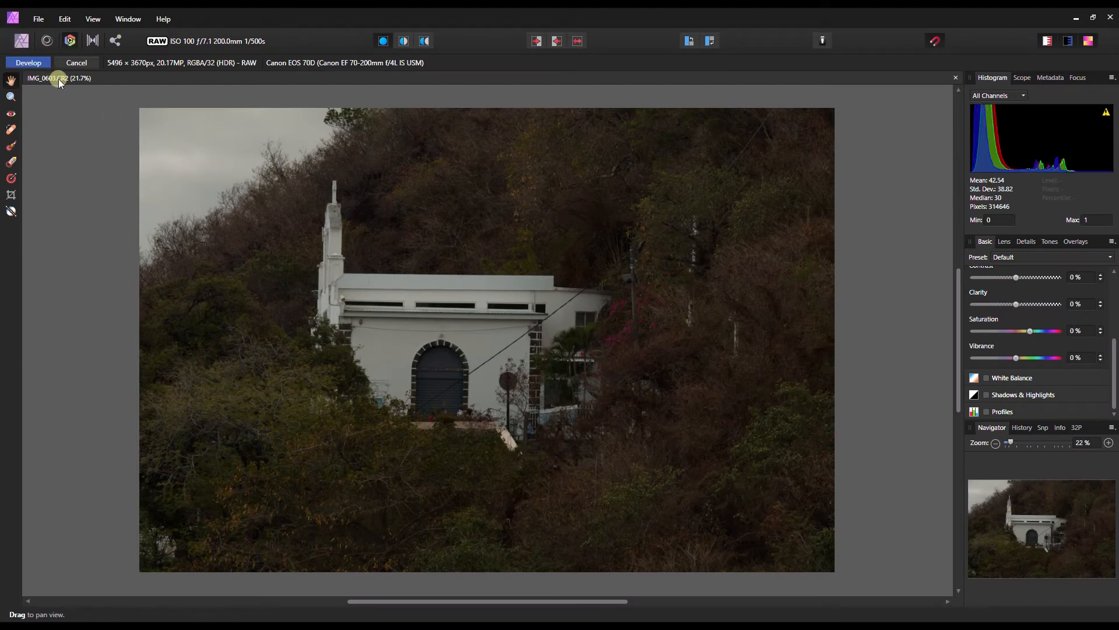
Brighten the photo by setting the exposure to 1.803, and switch the scope display to Vectorscope
{"action": "left_click_drag", "start_coordinate": [1112, 367], "coordinate": [1092, 290]}
{"action": "left_click", "coordinate": [1031, 307]}
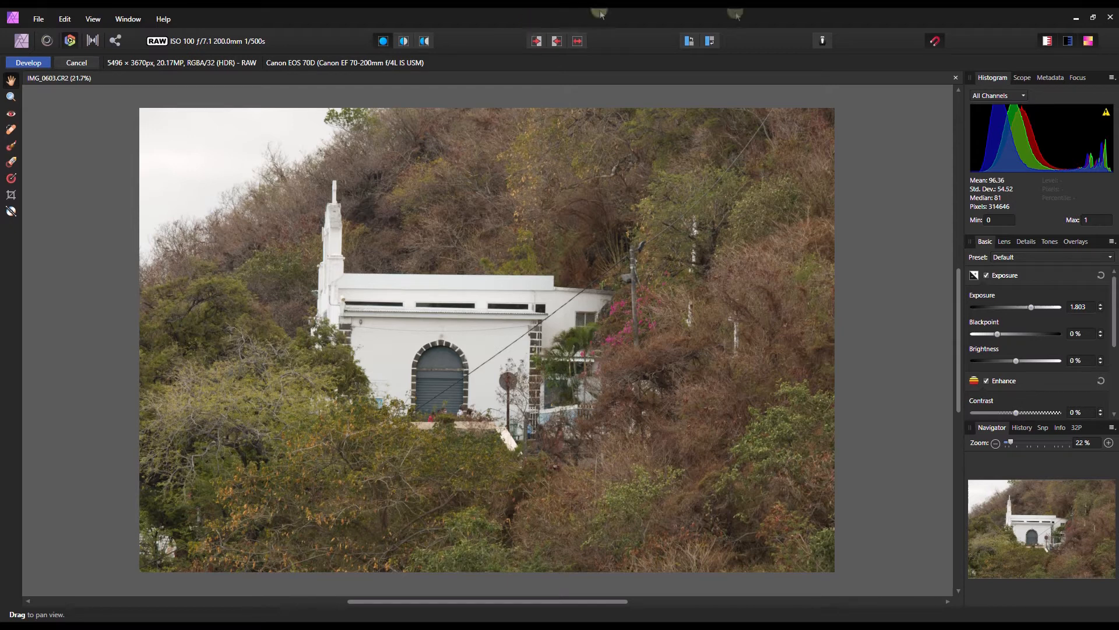
{"action": "left_click", "coordinate": [1024, 75]}
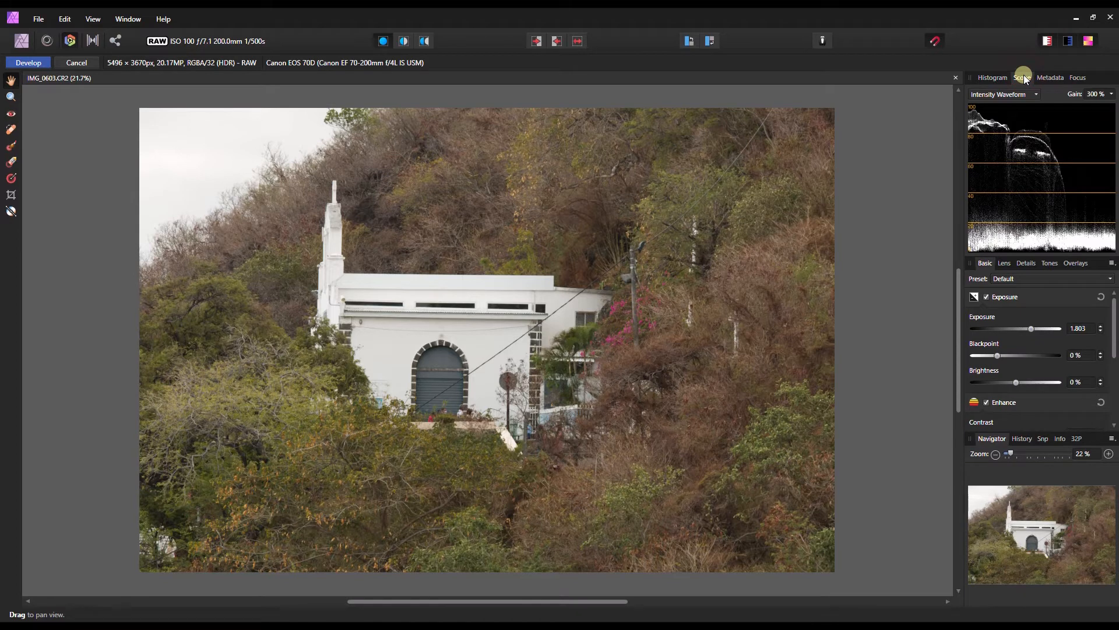
{"action": "left_click", "coordinate": [1016, 92]}
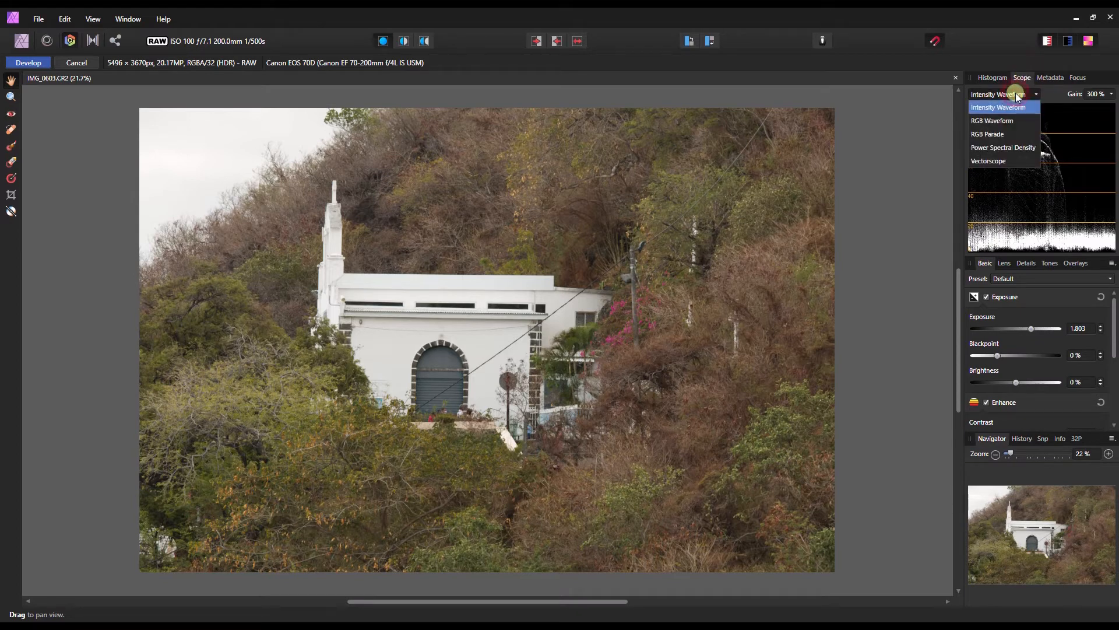
{"action": "left_click", "coordinate": [991, 160]}
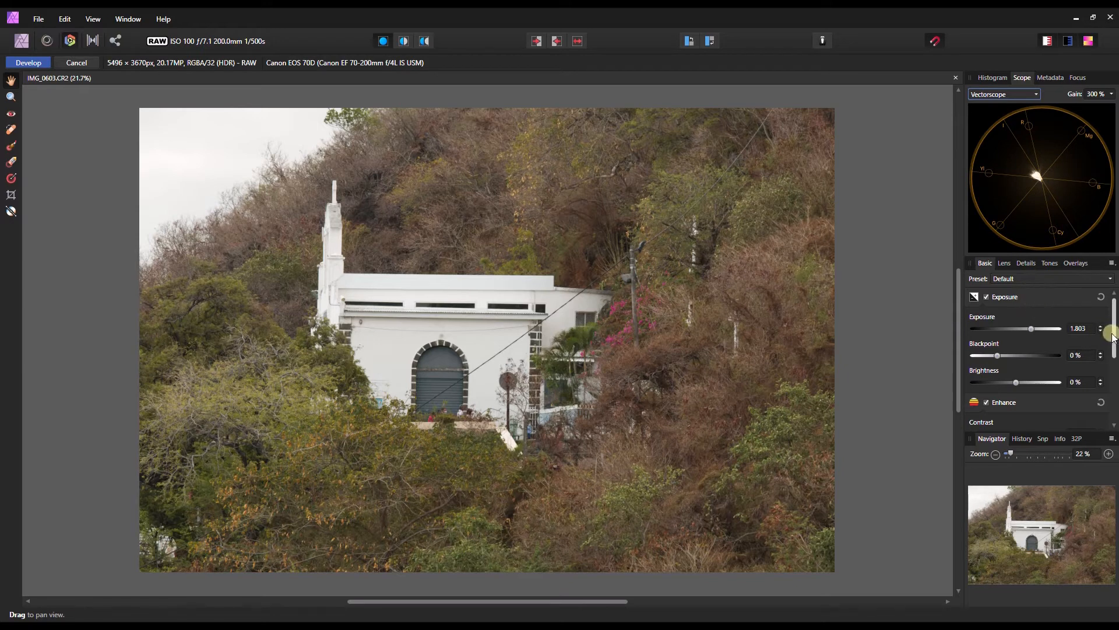
Enable White Balance with a temperature of 5628 K and a tint of 0 %, and set the vibrance to 19 %
{"action": "left_click_drag", "start_coordinate": [1114, 337], "coordinate": [1115, 363]}
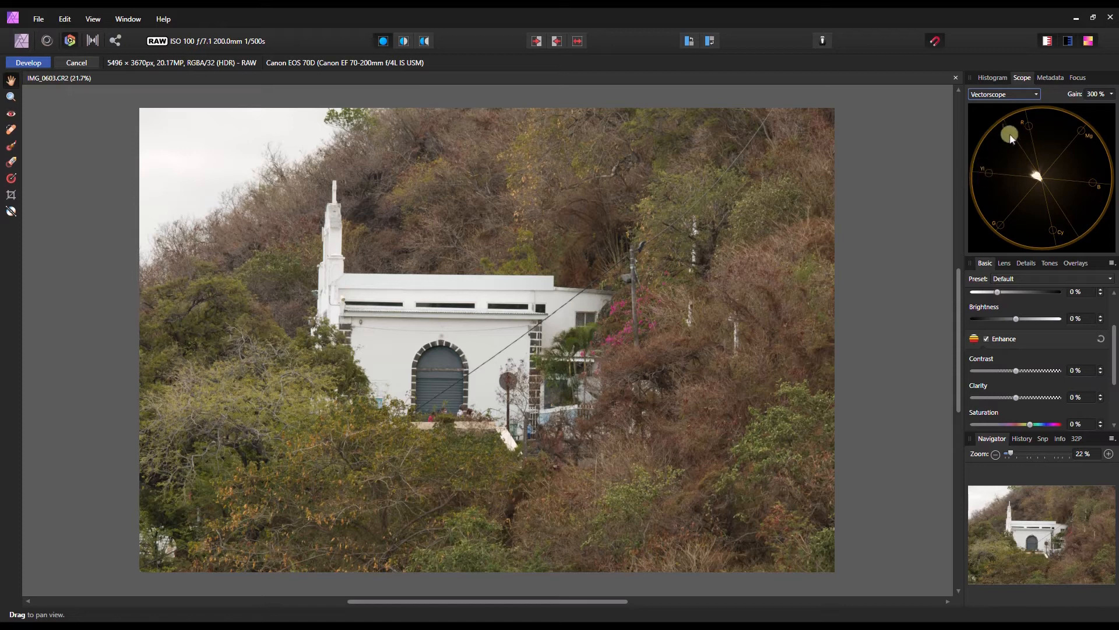
{"action": "scroll", "coordinate": [1115, 386], "scroll_direction": "down", "scroll_amount": 3}
{"action": "left_click", "coordinate": [1049, 404]}
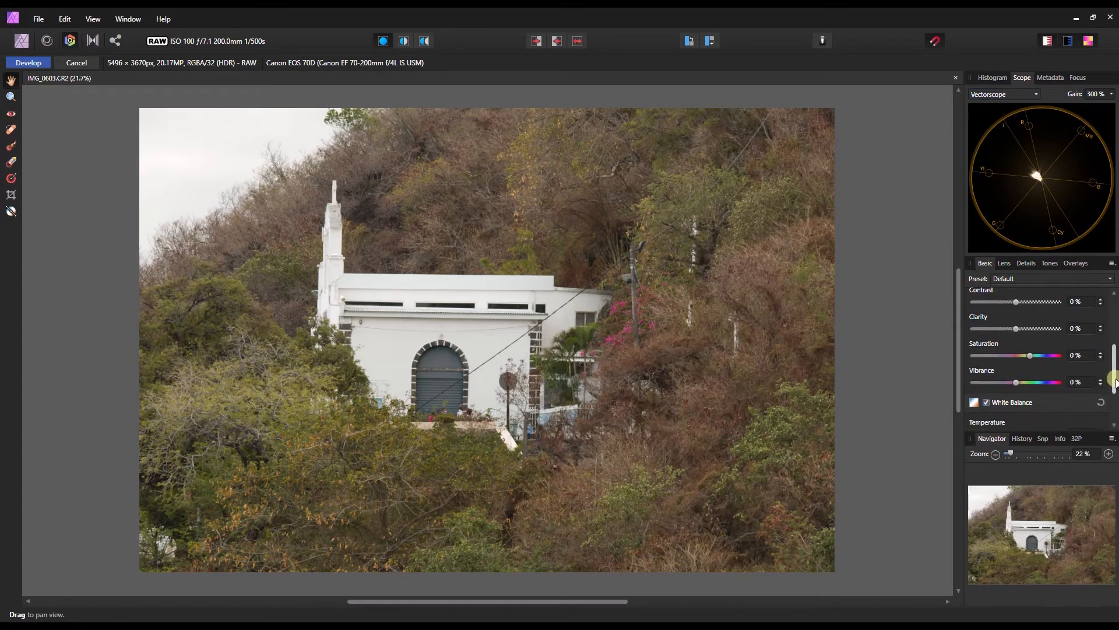
{"action": "scroll", "coordinate": [1115, 390], "scroll_direction": "down", "scroll_amount": 1}
{"action": "left_click_drag", "start_coordinate": [1037, 392], "coordinate": [1033, 392]}
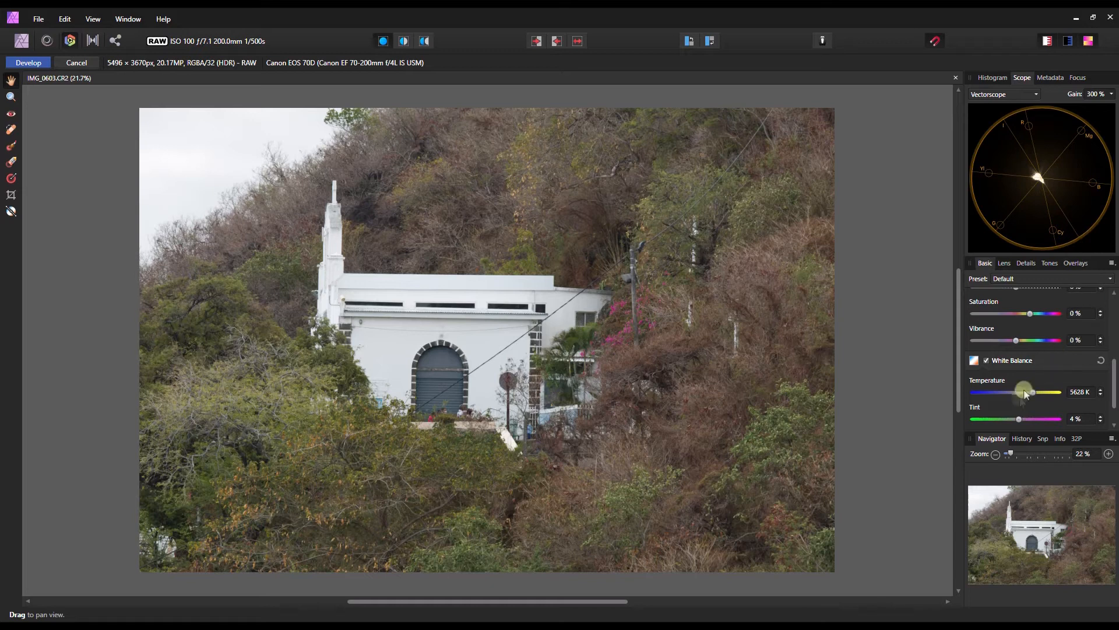
{"action": "left_click_drag", "start_coordinate": [1013, 418], "coordinate": [1016, 417]}
{"action": "left_click_drag", "start_coordinate": [1016, 340], "coordinate": [1033, 343]}
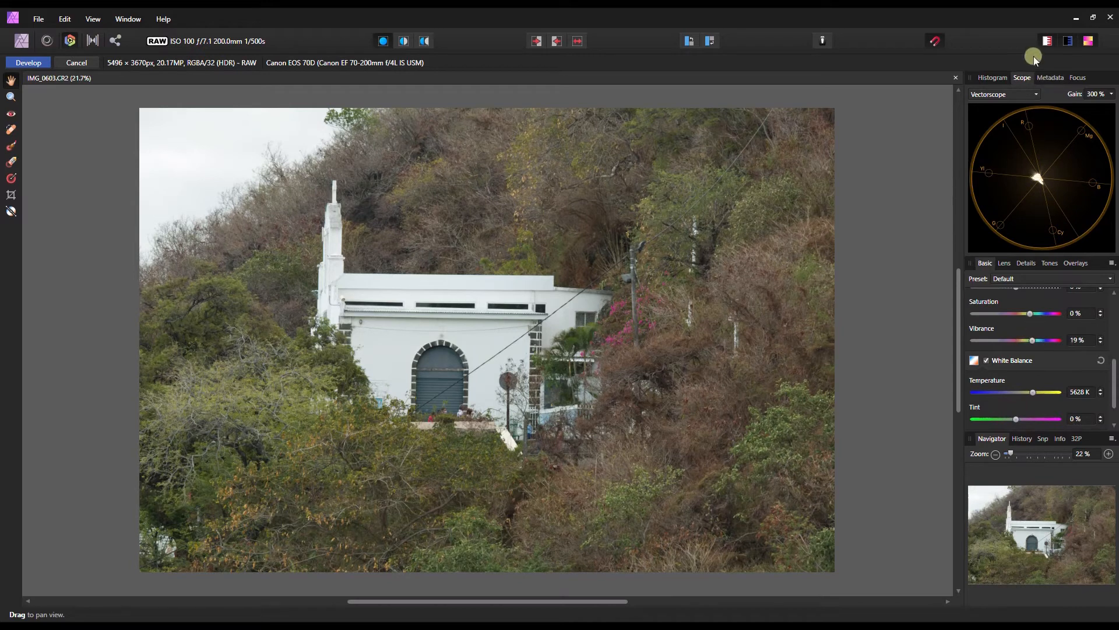
Examine the photo's EXIF metadata and focus information, showing the autofocus regions briefly and hiding them again
{"action": "left_click", "coordinate": [1049, 80]}
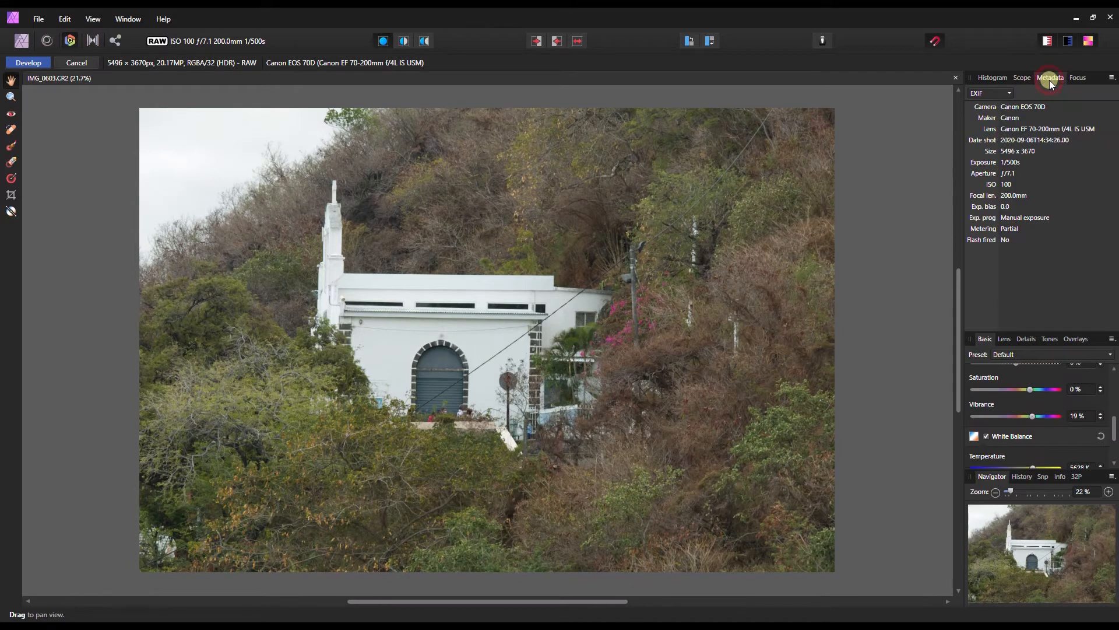
{"action": "left_click", "coordinate": [1078, 79]}
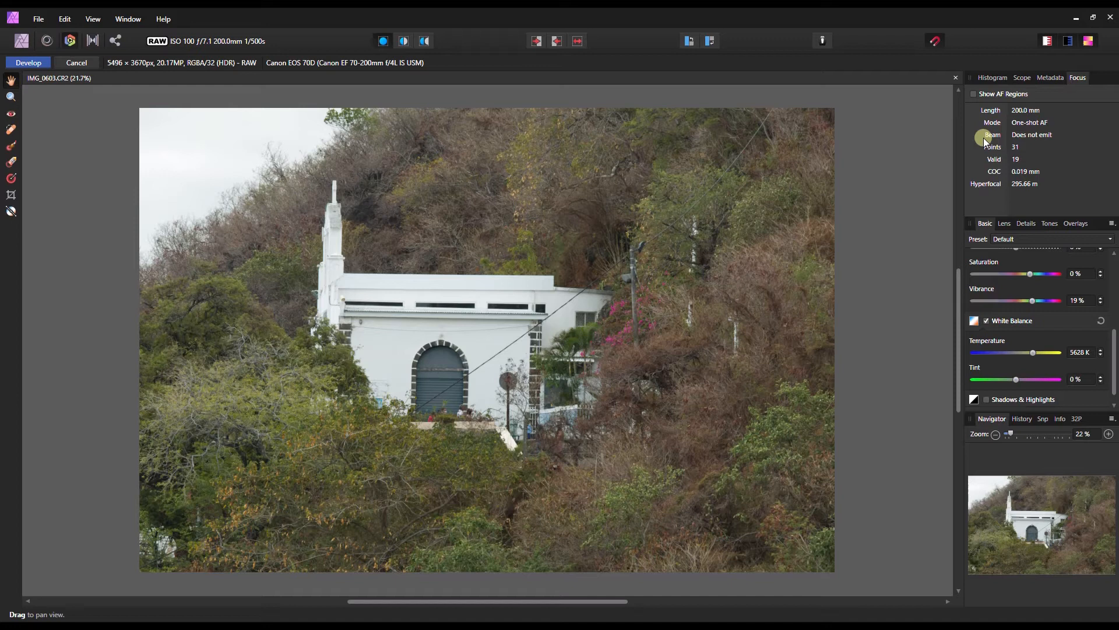
{"action": "left_click", "coordinate": [974, 94]}
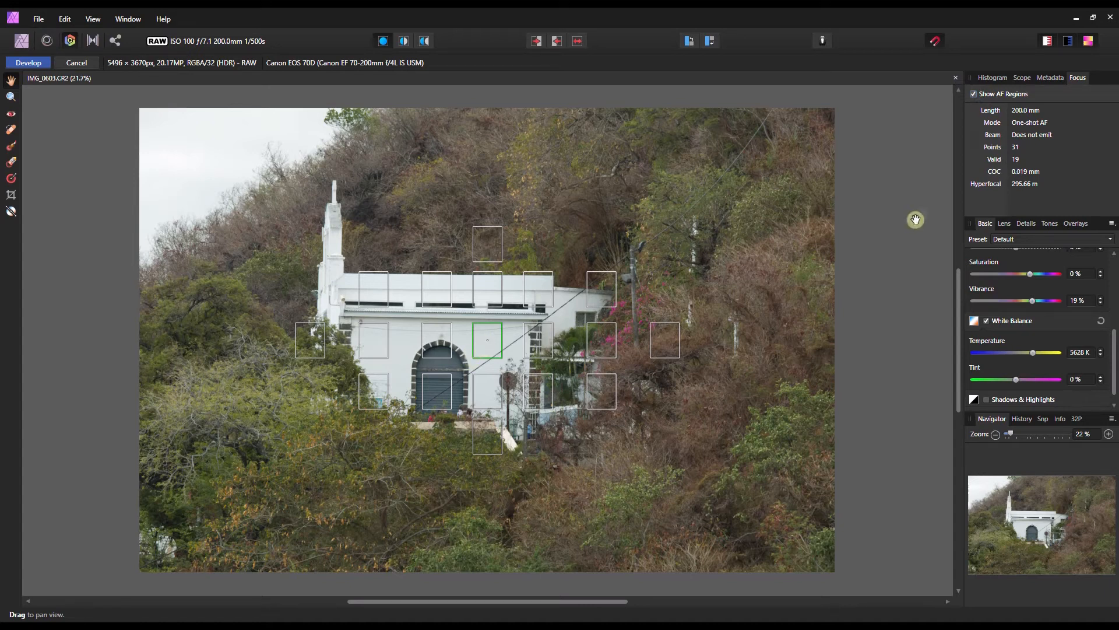
{"action": "left_click", "coordinate": [974, 94]}
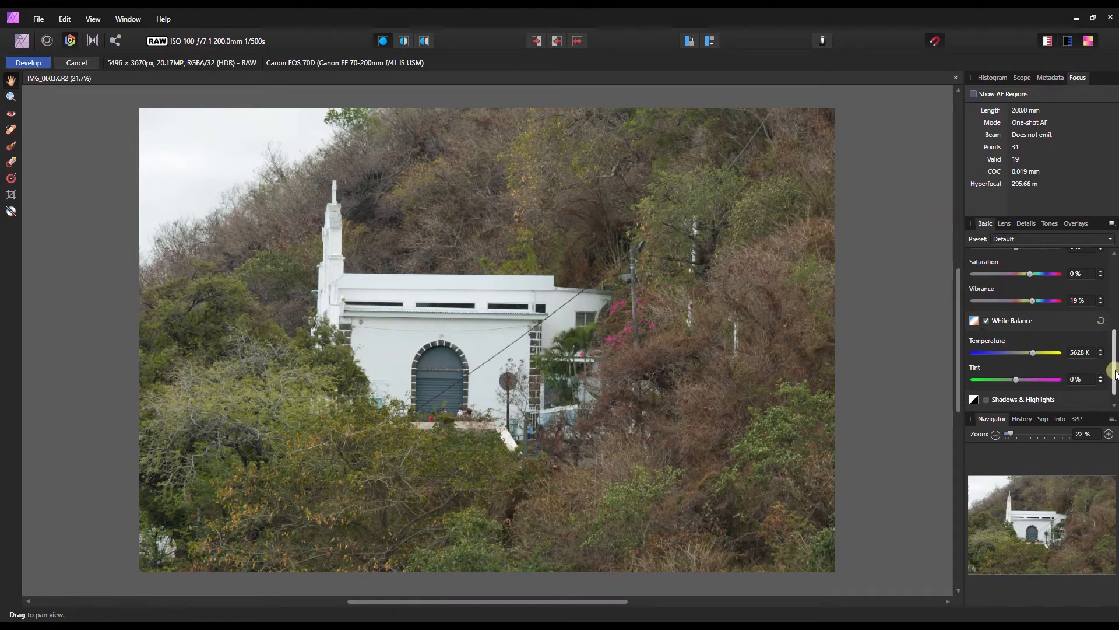
Enable the Shadows & Highlights and Profiles adjustments, and choose sRGB IEC61966-2.1 as the output profile
{"action": "left_click_drag", "start_coordinate": [1114, 372], "coordinate": [1115, 295]}
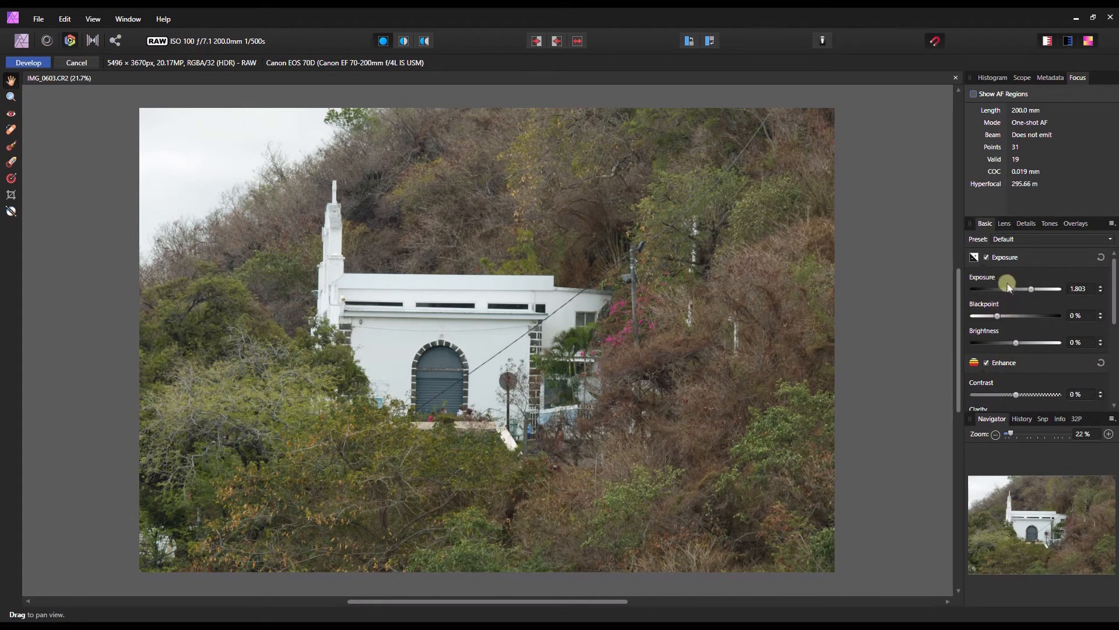
{"action": "left_click_drag", "start_coordinate": [1115, 284], "coordinate": [1114, 338]}
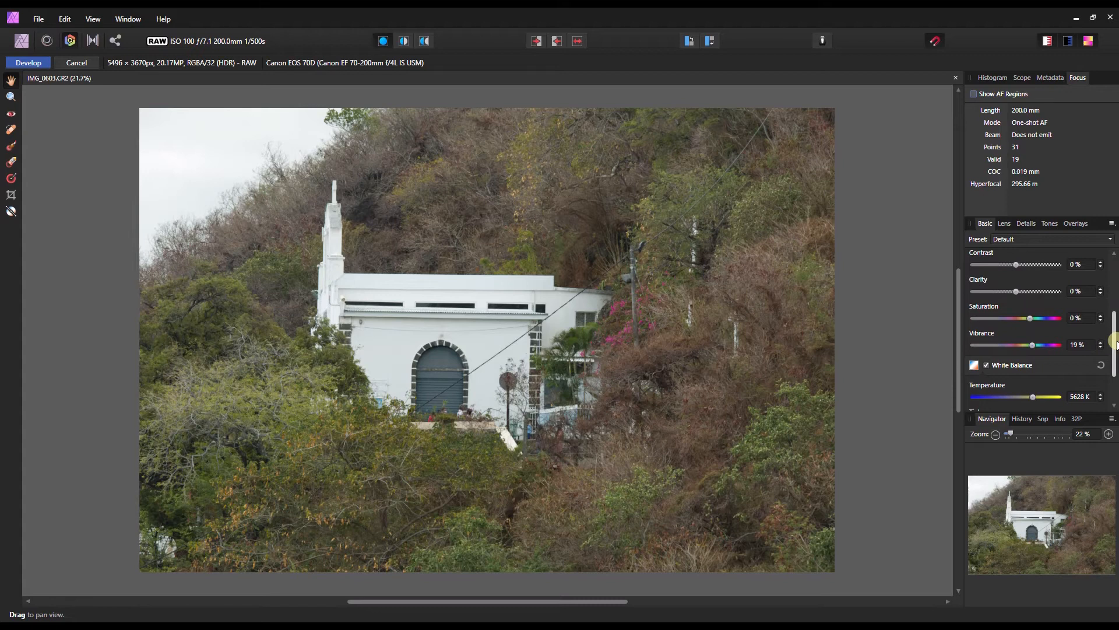
{"action": "left_click_drag", "start_coordinate": [1115, 343], "coordinate": [1115, 363]}
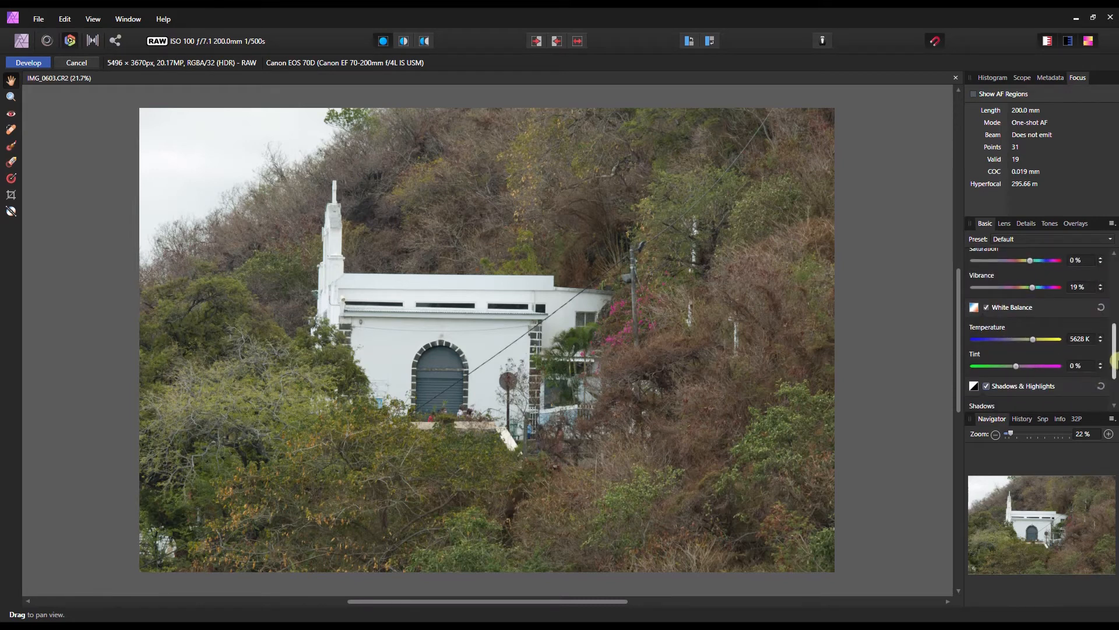
{"action": "mouse_move", "coordinate": [1113, 362]}
{"action": "left_mouse_down"}
{"action": "mouse_move", "coordinate": [1115, 348]}
{"action": "mouse_move", "coordinate": [1114, 380]}
{"action": "left_mouse_up"}
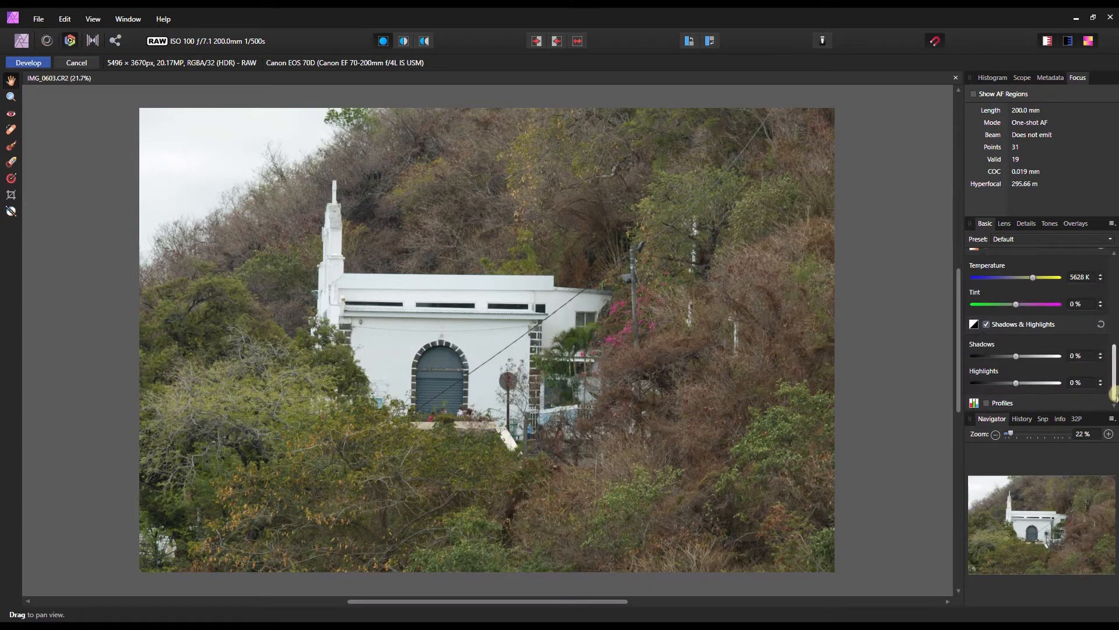
{"action": "left_click", "coordinate": [1003, 404]}
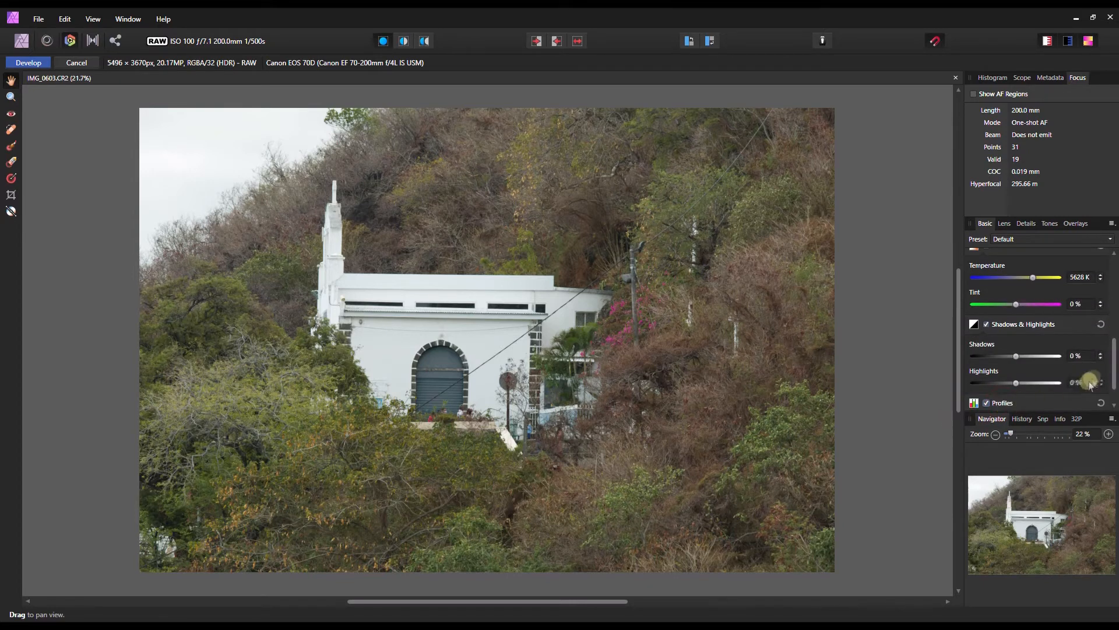
{"action": "left_click_drag", "start_coordinate": [1115, 385], "coordinate": [1114, 397]}
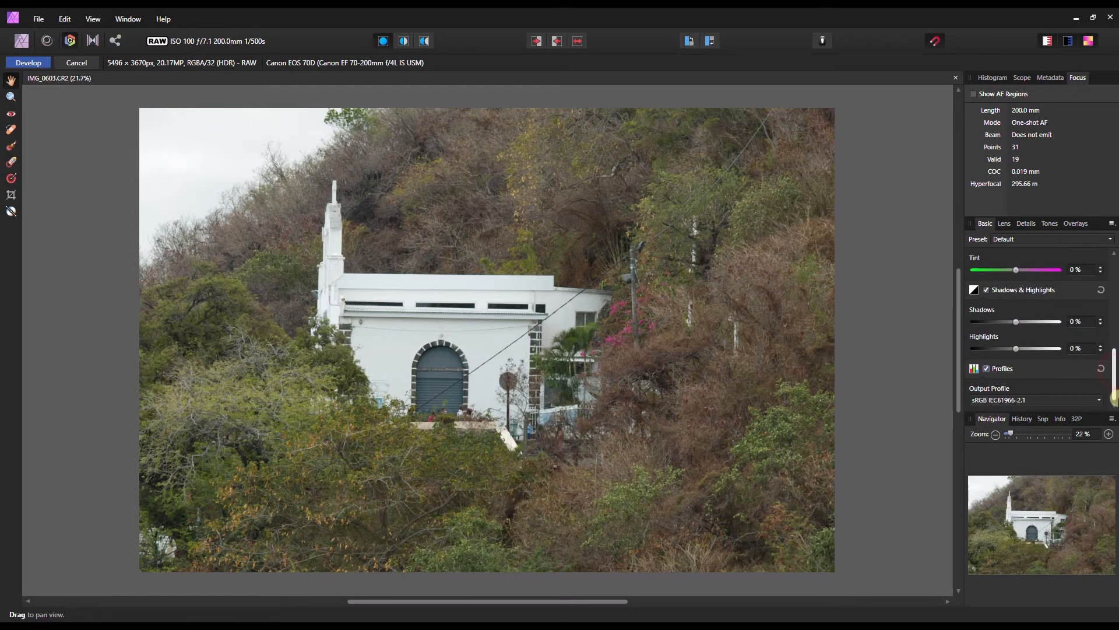
{"action": "left_click", "coordinate": [998, 401]}
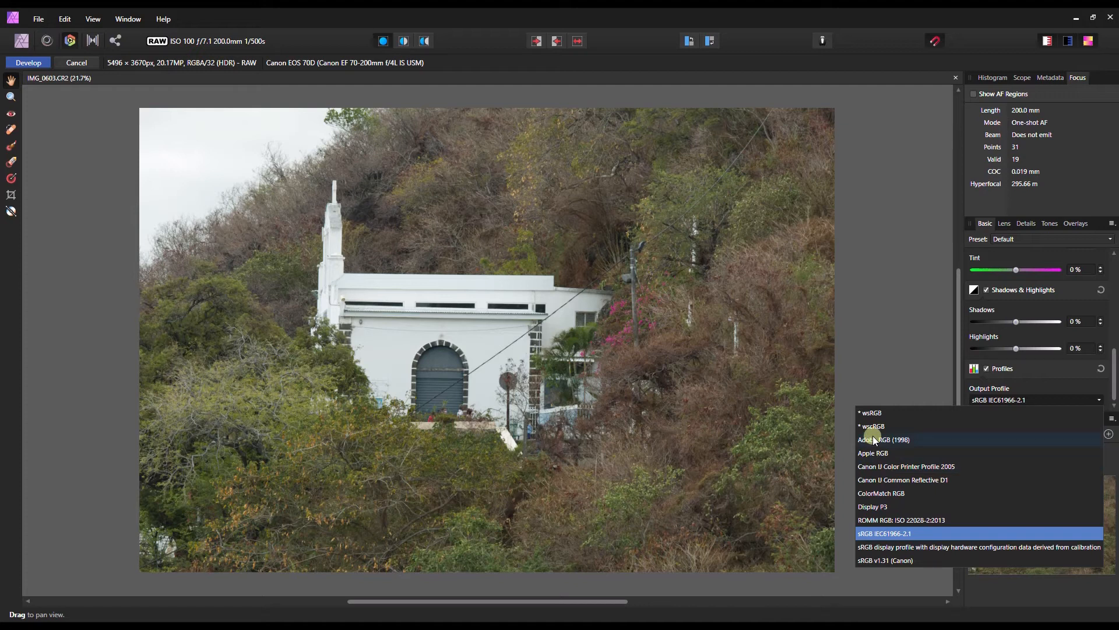
{"action": "left_click", "coordinate": [888, 536]}
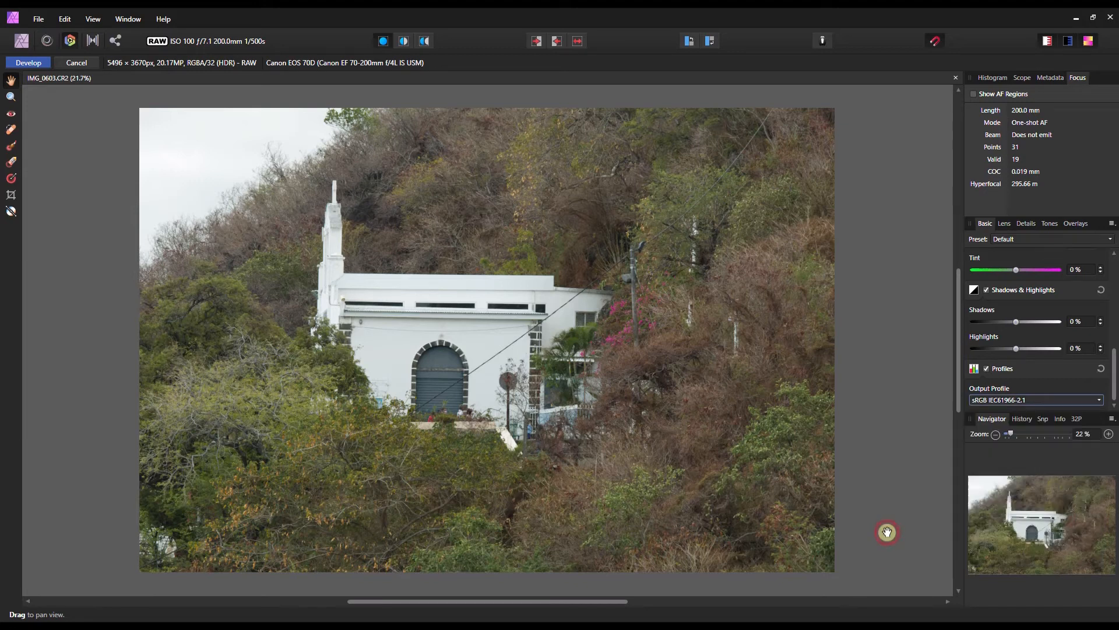
Examine the lens correction settings and browse the list of available lens profiles without choosing another one
{"action": "left_click", "coordinate": [1003, 225]}
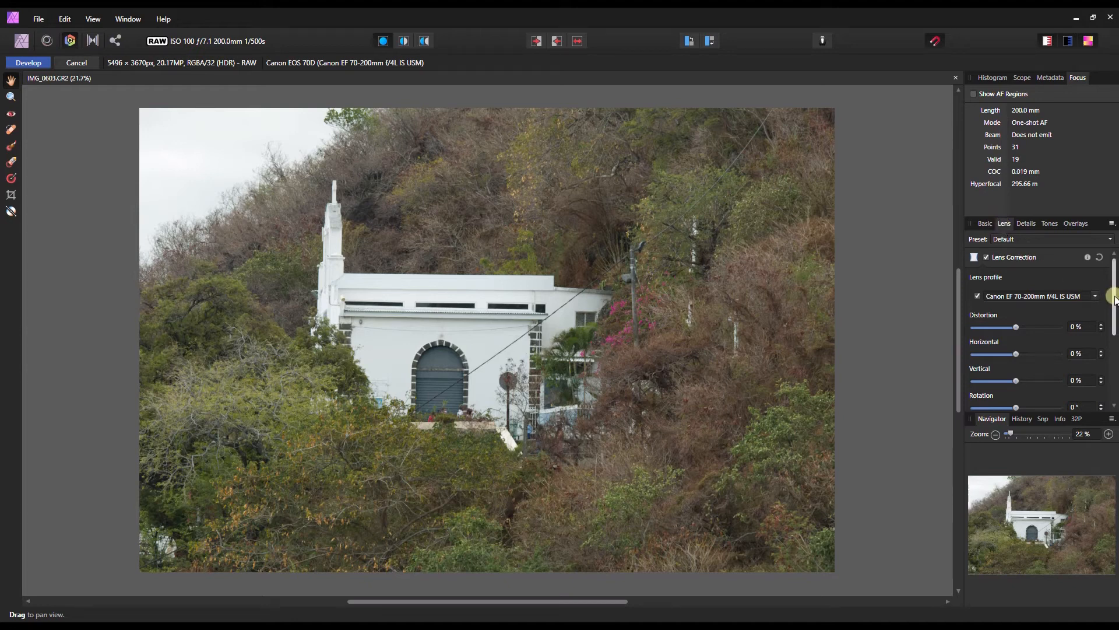
{"action": "left_click_drag", "start_coordinate": [1114, 299], "coordinate": [1099, 273]}
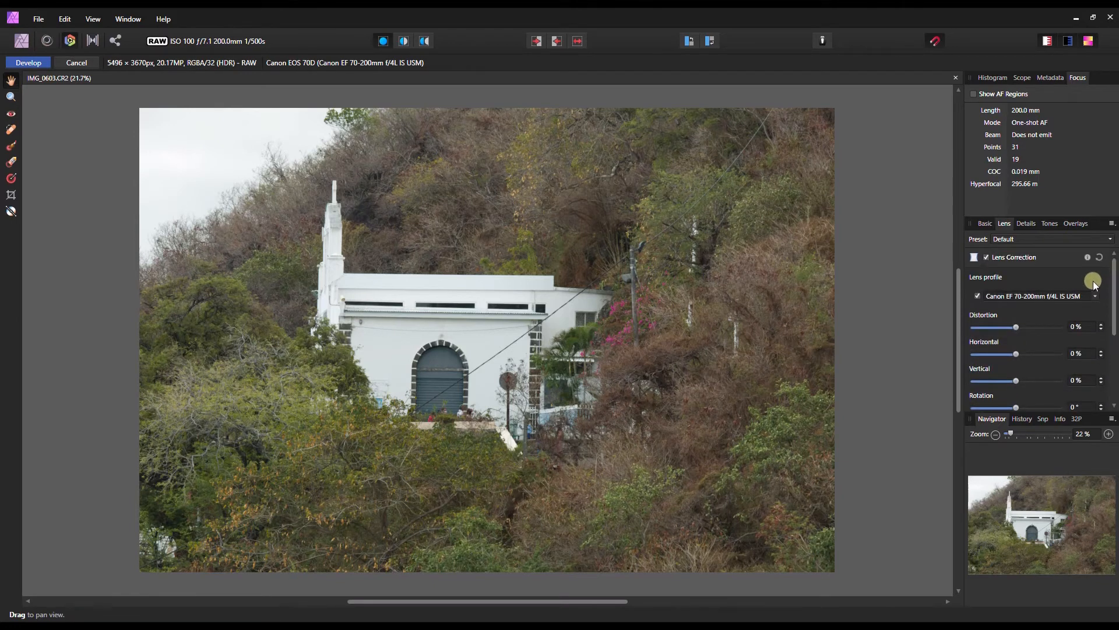
{"action": "left_click", "coordinate": [1096, 297]}
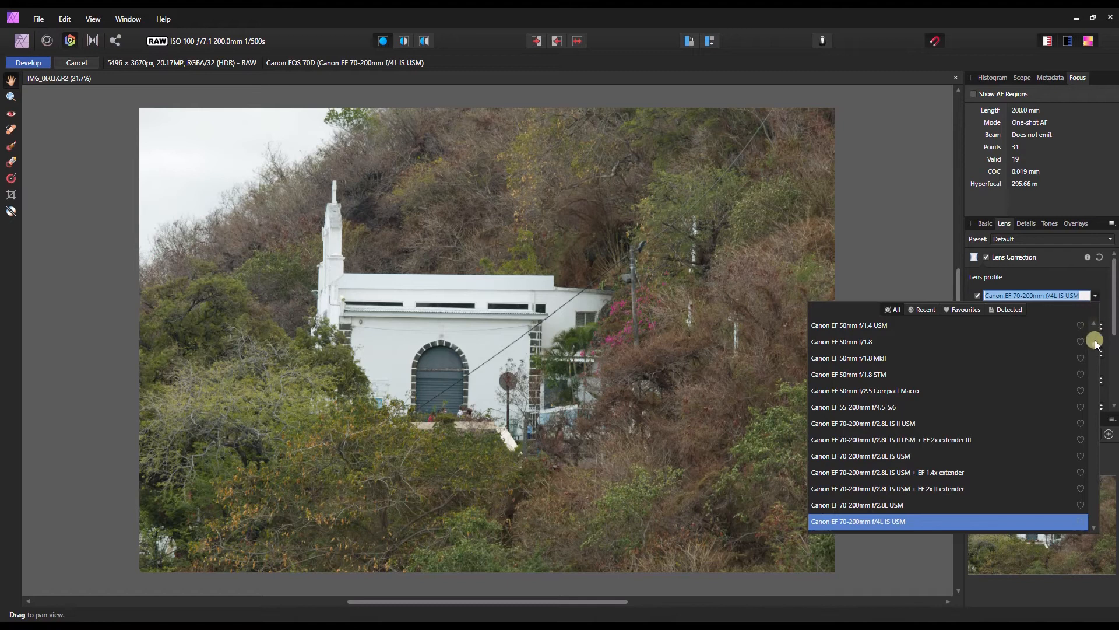
{"action": "scroll", "coordinate": [1095, 342], "scroll_direction": "up", "scroll_amount": 4}
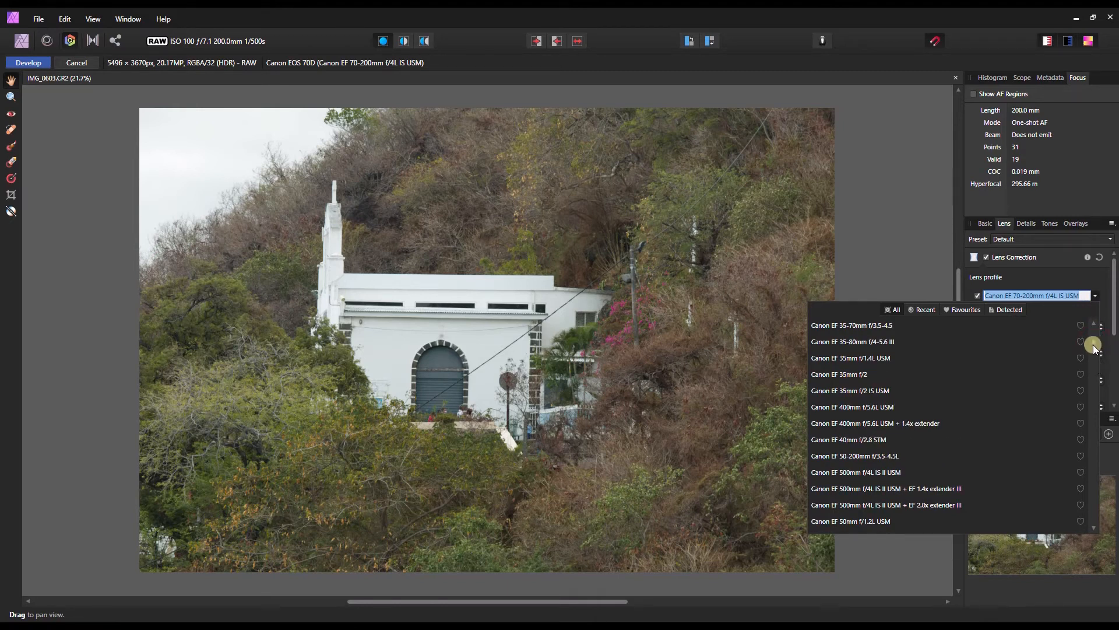
{"action": "left_click_drag", "start_coordinate": [1095, 339], "coordinate": [1101, 470]}
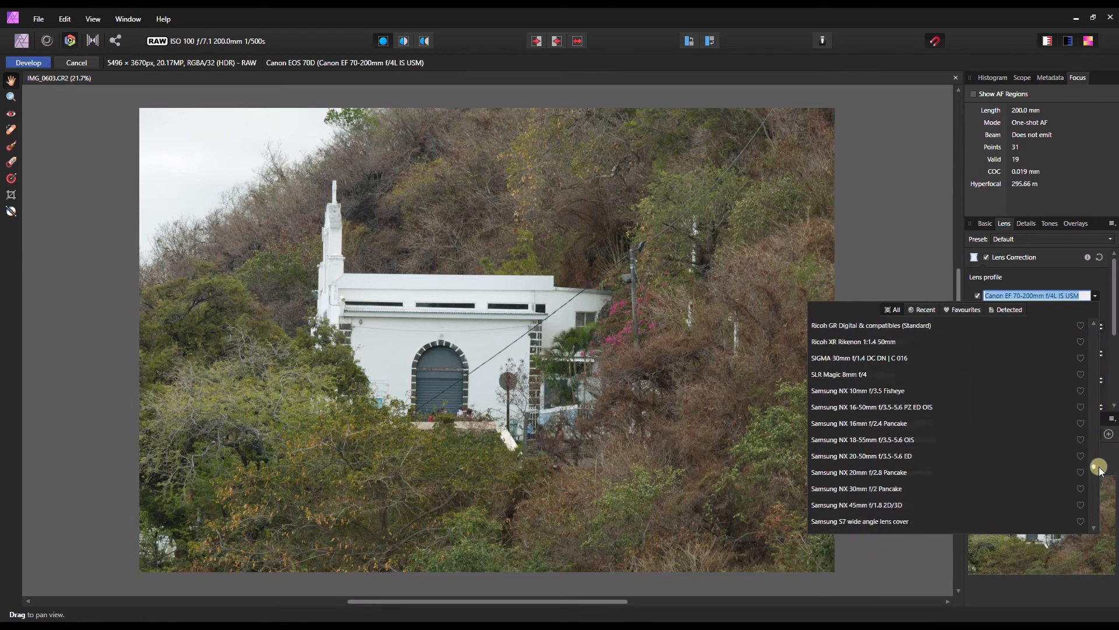
{"action": "left_click", "coordinate": [1096, 296]}
Enable Post Crop Vignette and darken the photo's edges with an intensity of -18 % and a scale of 200 %
{"action": "left_click_drag", "start_coordinate": [1115, 317], "coordinate": [1117, 384]}
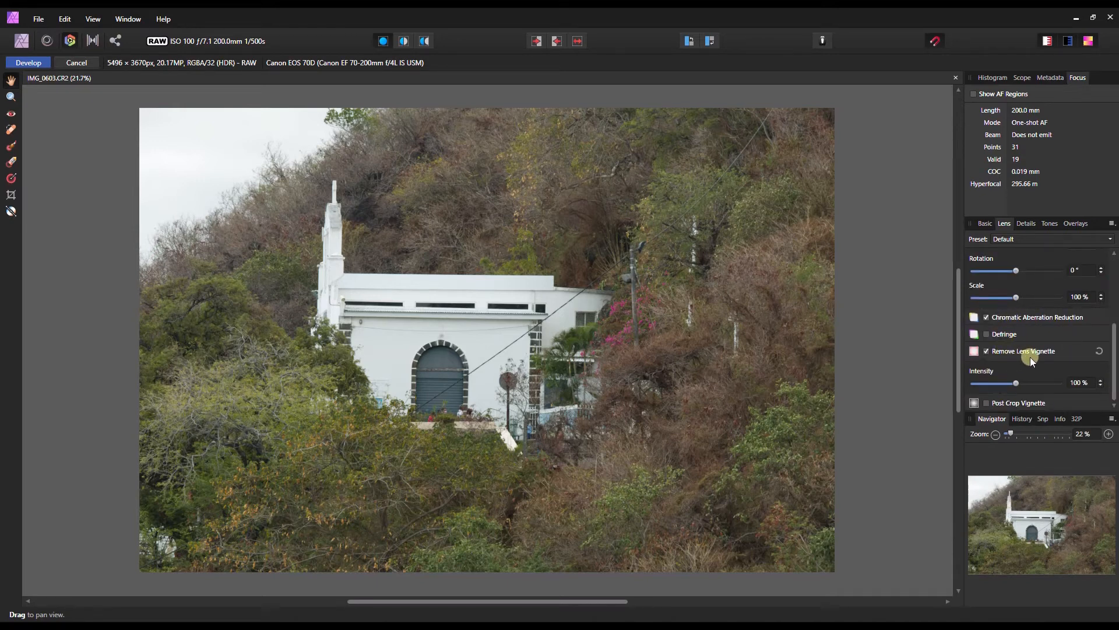
{"action": "left_click", "coordinate": [986, 403]}
{"action": "left_click", "coordinate": [996, 433]}
{"action": "left_click_drag", "start_coordinate": [1115, 358], "coordinate": [1115, 387]}
{"action": "left_click", "coordinate": [1012, 359]}
{"action": "mouse_move", "coordinate": [1013, 360]}
{"action": "left_mouse_down"}
{"action": "mouse_move", "coordinate": [1041, 358]}
{"action": "mouse_move", "coordinate": [1010, 362]}
{"action": "left_mouse_up"}
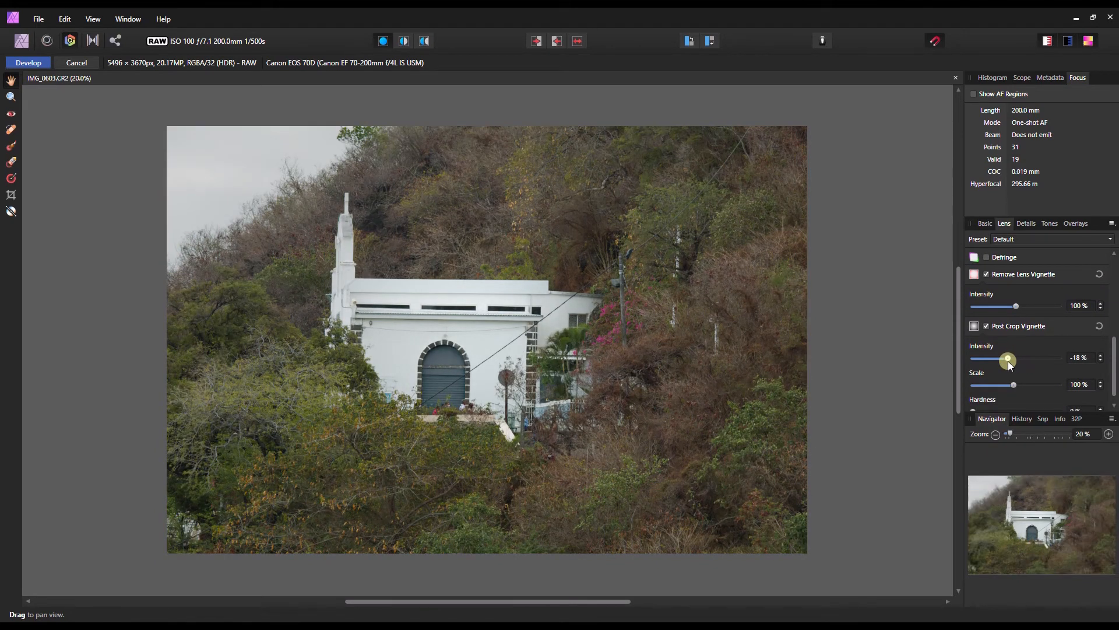
{"action": "left_click_drag", "start_coordinate": [1014, 384], "coordinate": [1051, 396]}
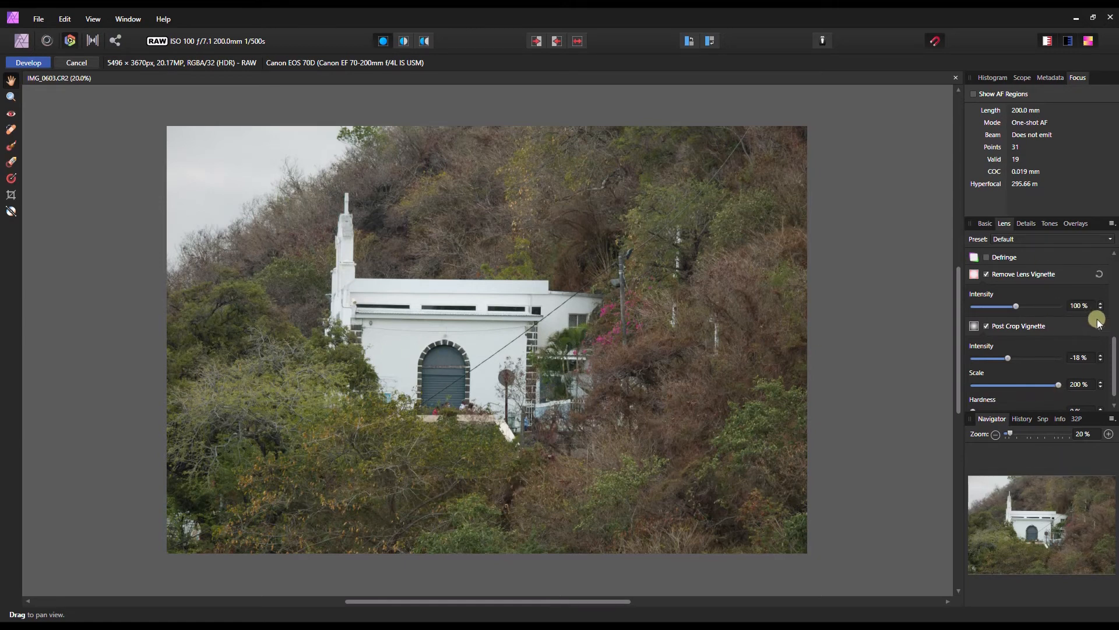
Enable Detail Refinement for the photo and bring the noise reduction settings into view
{"action": "left_click", "coordinate": [1026, 225]}
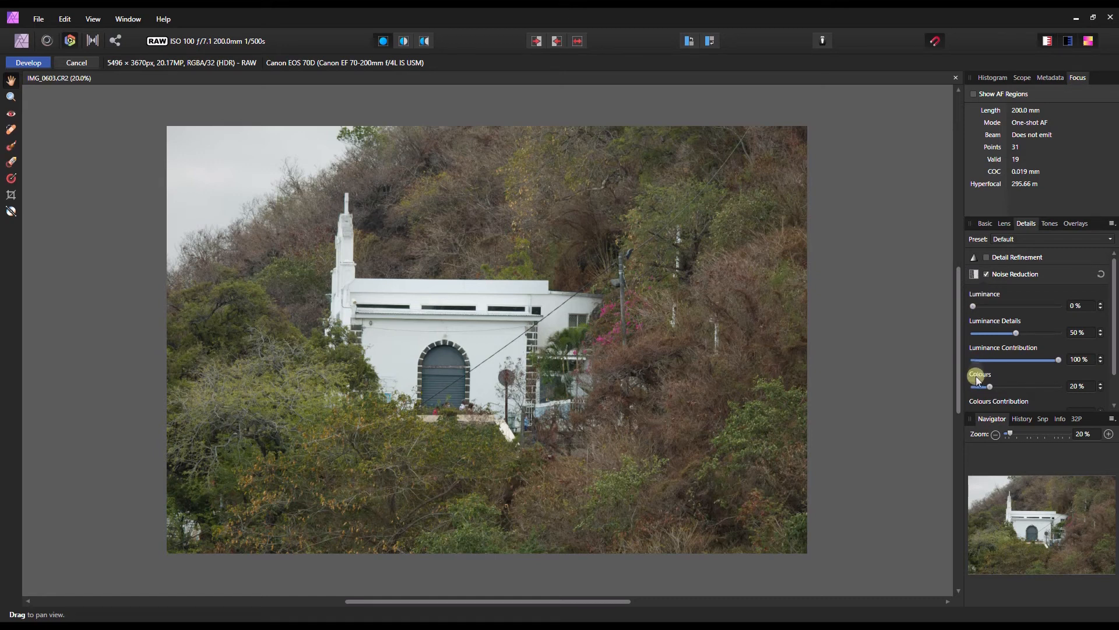
{"action": "left_click", "coordinate": [1015, 258]}
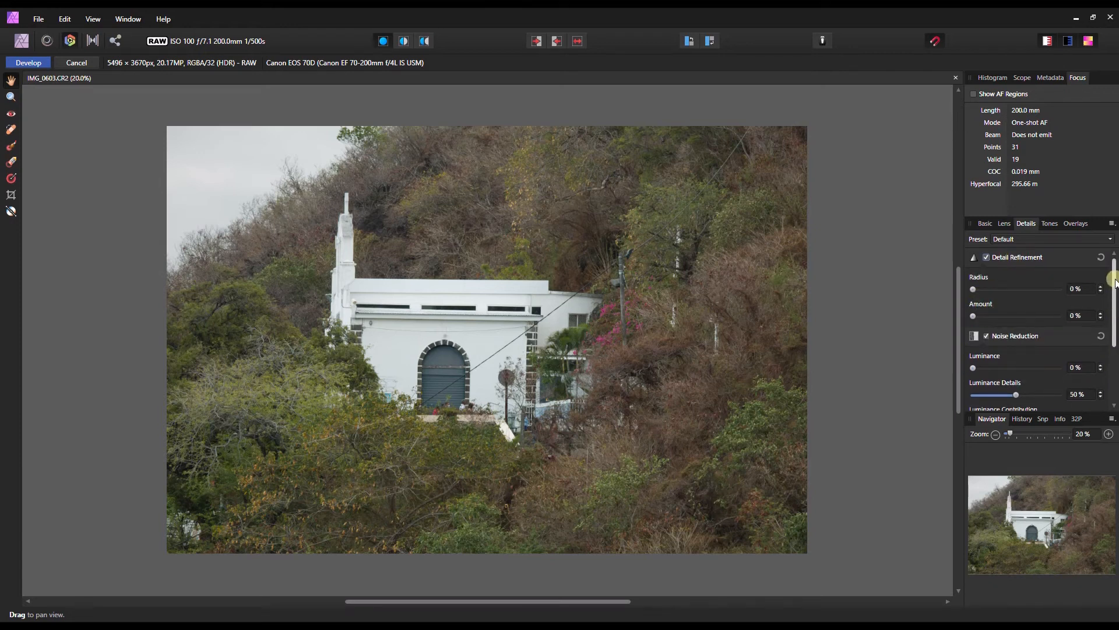
{"action": "left_click_drag", "start_coordinate": [1115, 286], "coordinate": [1114, 332]}
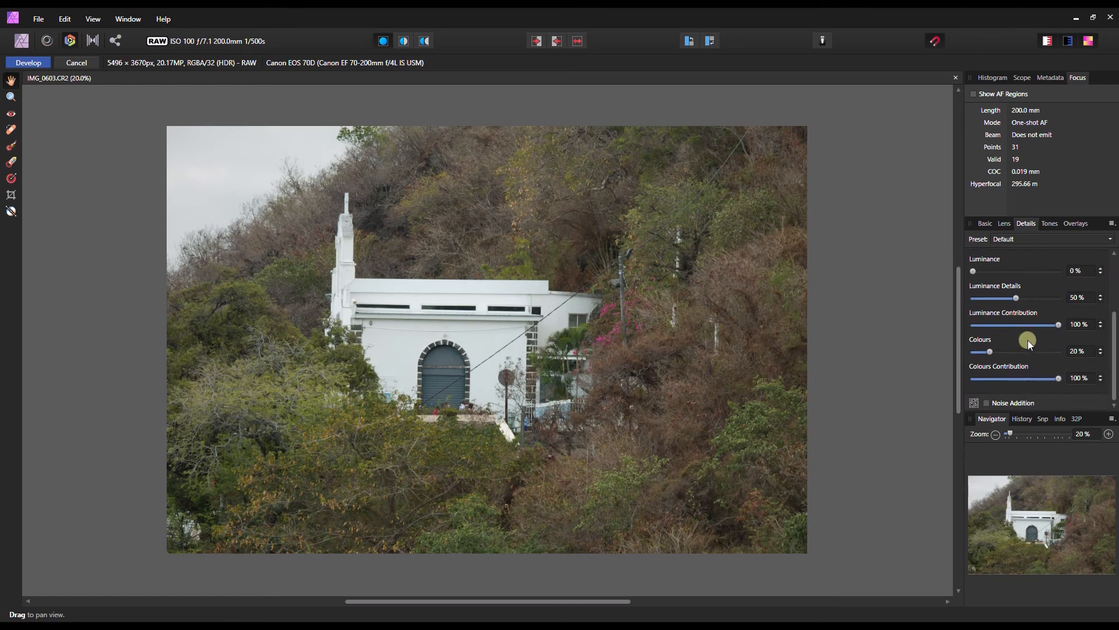
Look over the available tone adjustments and the overlays, and examine the photo's histogram for all channels
{"action": "left_click", "coordinate": [1051, 224]}
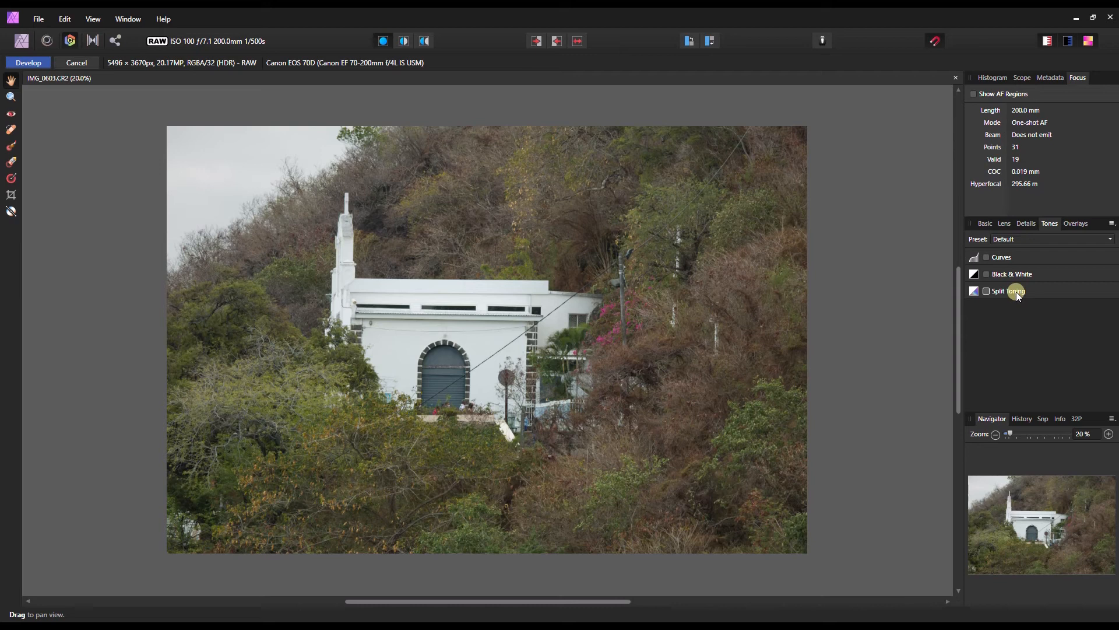
{"action": "left_click", "coordinate": [1069, 225]}
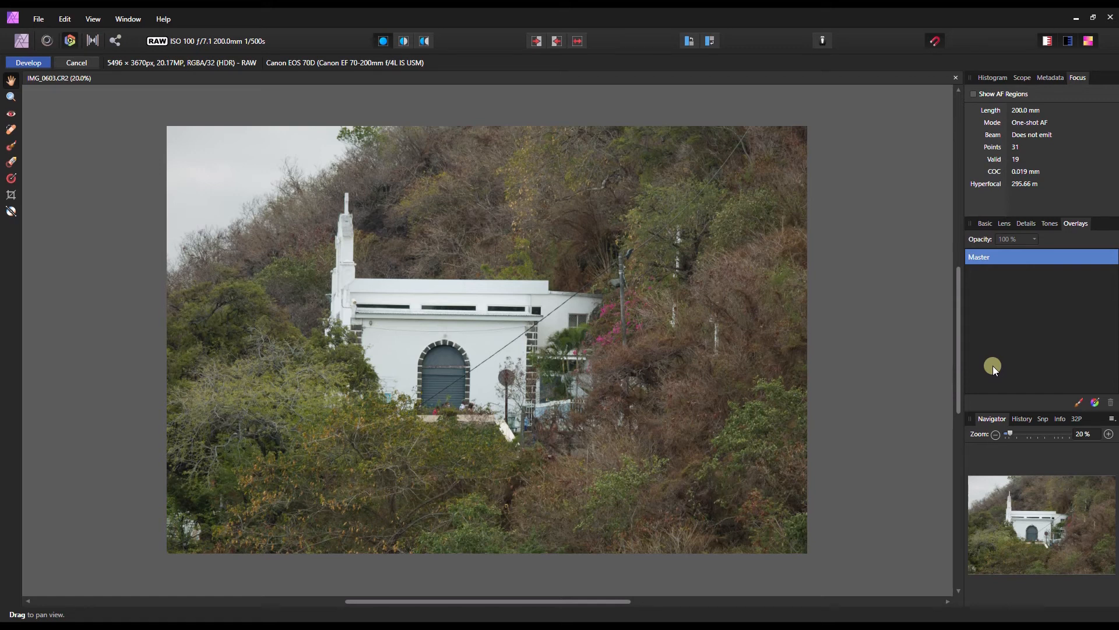
{"action": "left_click", "coordinate": [988, 78]}
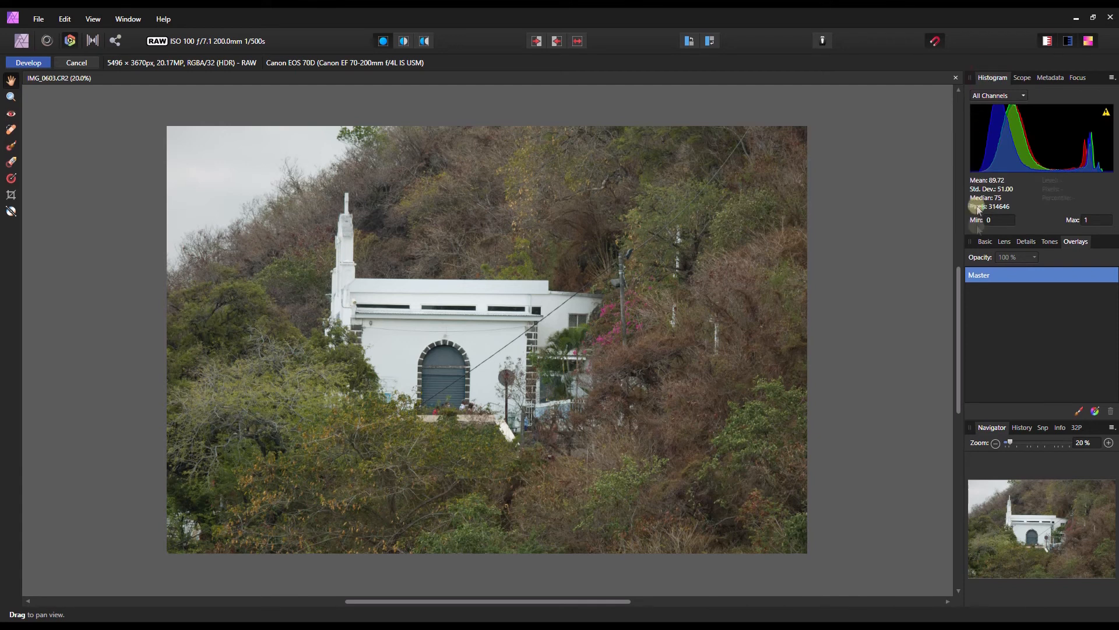
{"action": "mouse_move", "coordinate": [1063, 154]}
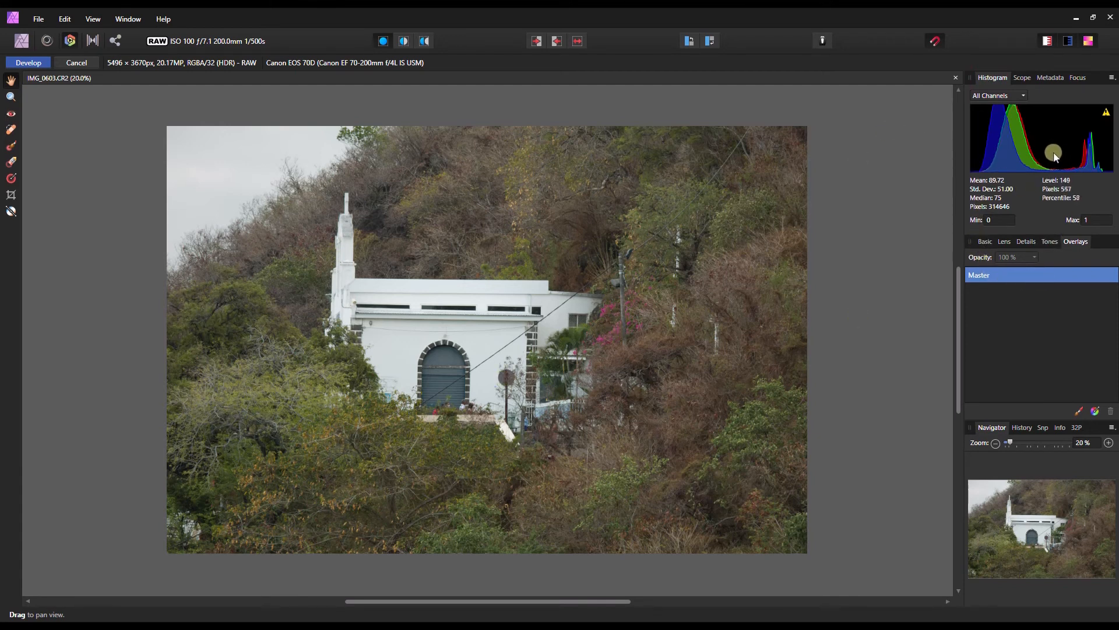
Enable the Curves adjustment and place one point in the shadows and one in the highlights along the diagonal
{"action": "left_click", "coordinate": [1050, 240]}
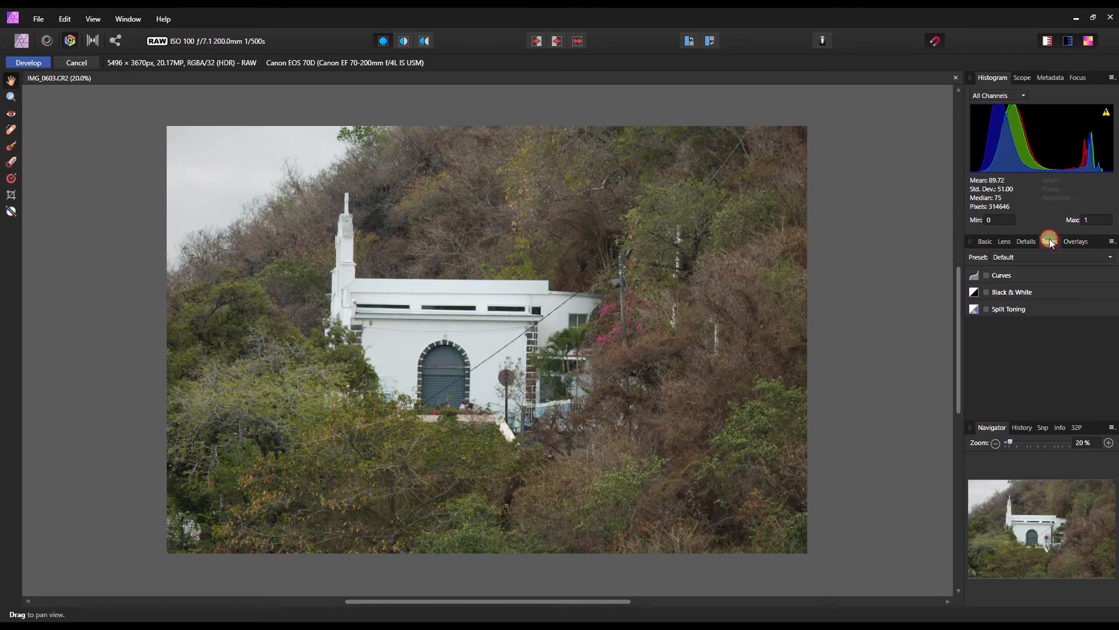
{"action": "left_click", "coordinate": [1007, 273]}
{"action": "left_click_drag", "start_coordinate": [1019, 381], "coordinate": [1014, 372]}
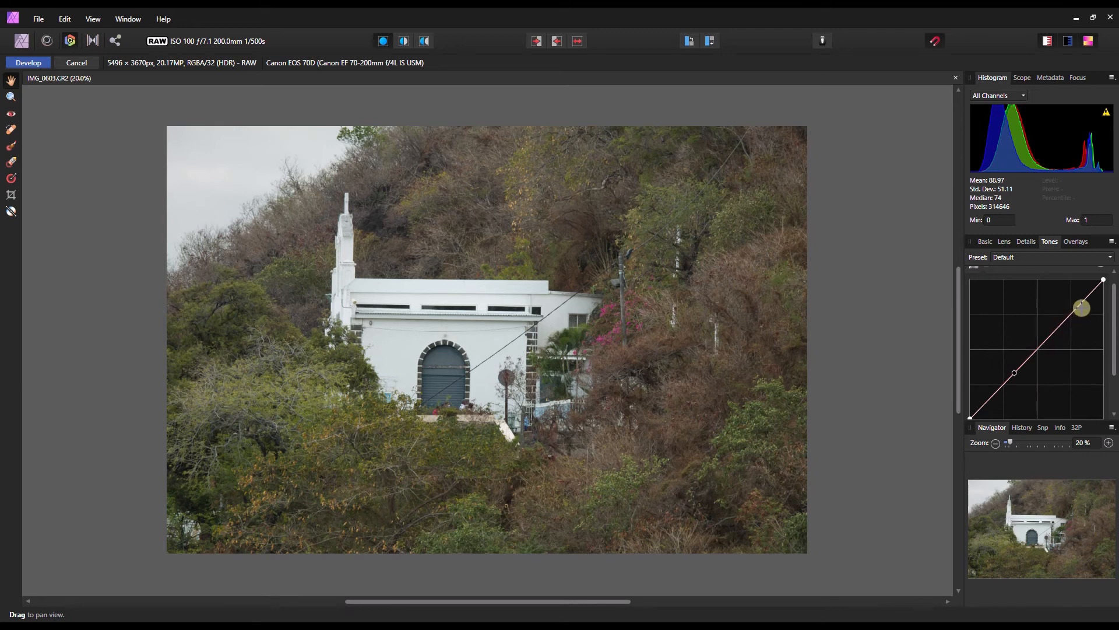
{"action": "left_click", "coordinate": [1082, 303]}
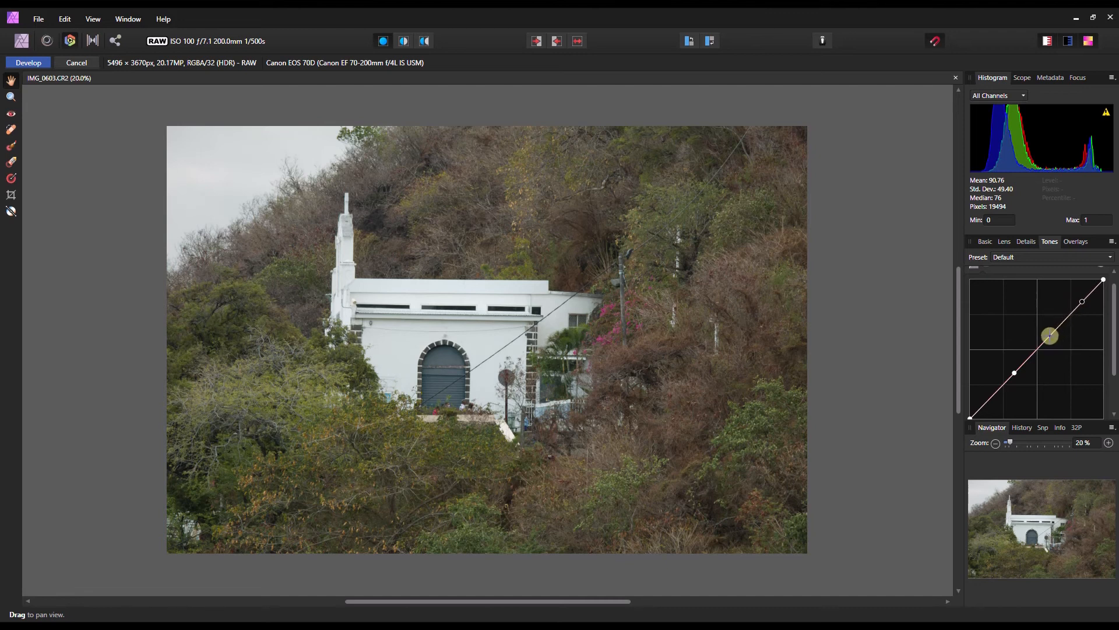
Brighten the photo's upper midtones by shaping the curve with two more points slightly above the diagonal, between the shadow and highlight points
{"action": "left_click_drag", "start_coordinate": [1050, 336], "coordinate": [1061, 313]}
{"action": "left_click", "coordinate": [1013, 374]}
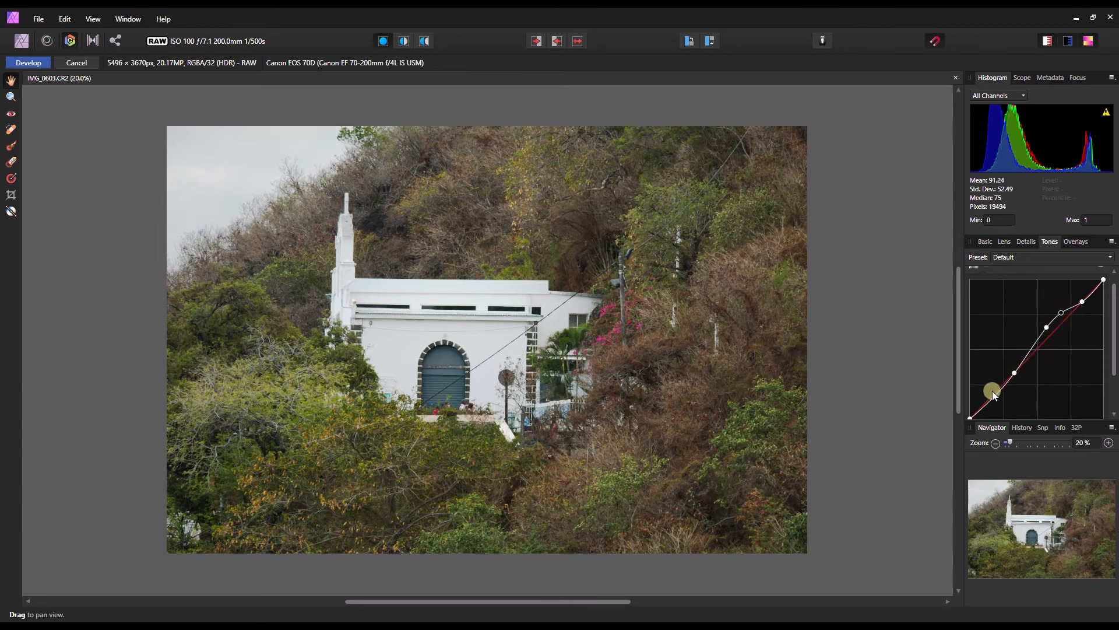
{"action": "mouse_move", "coordinate": [1045, 326]}
{"action": "left_mouse_down"}
{"action": "mouse_move", "coordinate": [1042, 310]}
{"action": "mouse_move", "coordinate": [1045, 333]}
{"action": "left_mouse_up"}
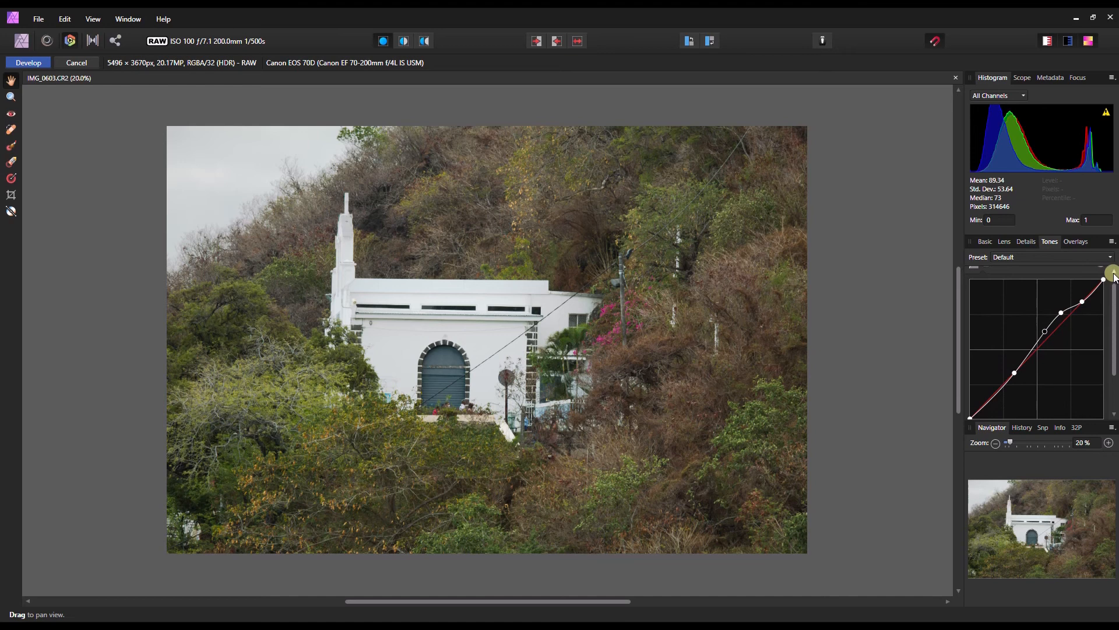
{"action": "left_click_drag", "start_coordinate": [1113, 316], "coordinate": [1111, 290]}
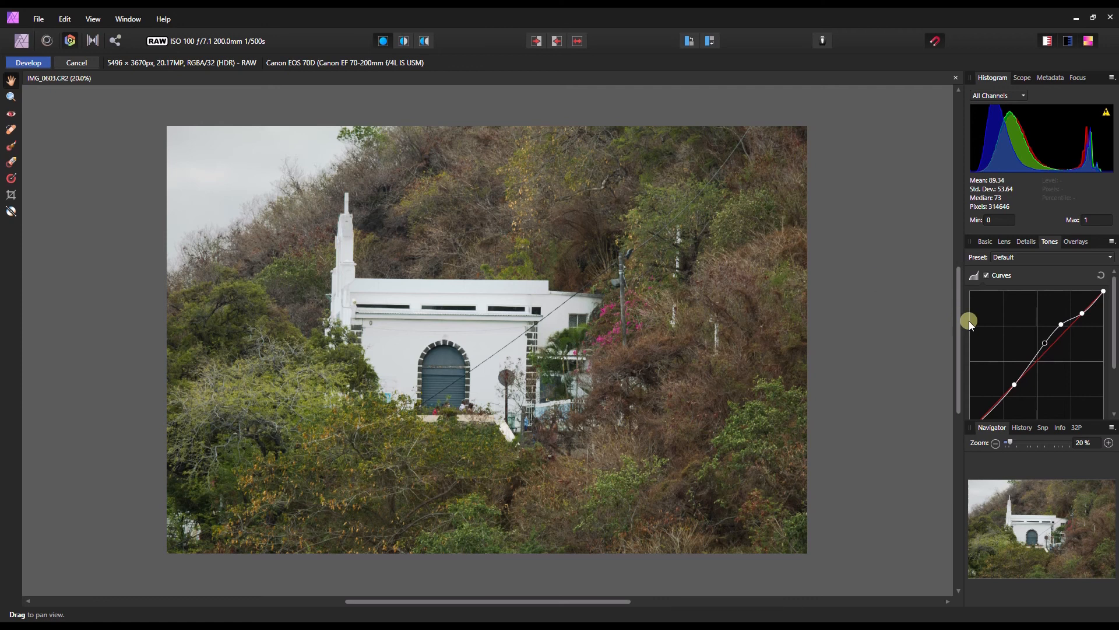
Review the basic adjustments and develop the raw photo with the current settings
{"action": "left_click", "coordinate": [988, 246]}
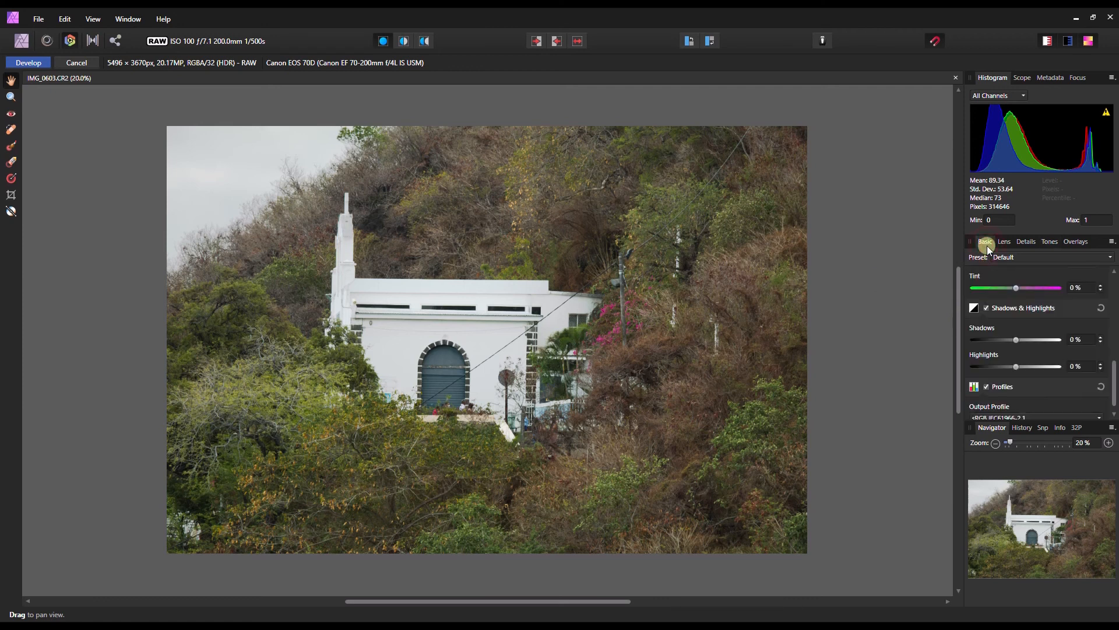
{"action": "left_click", "coordinate": [17, 65]}
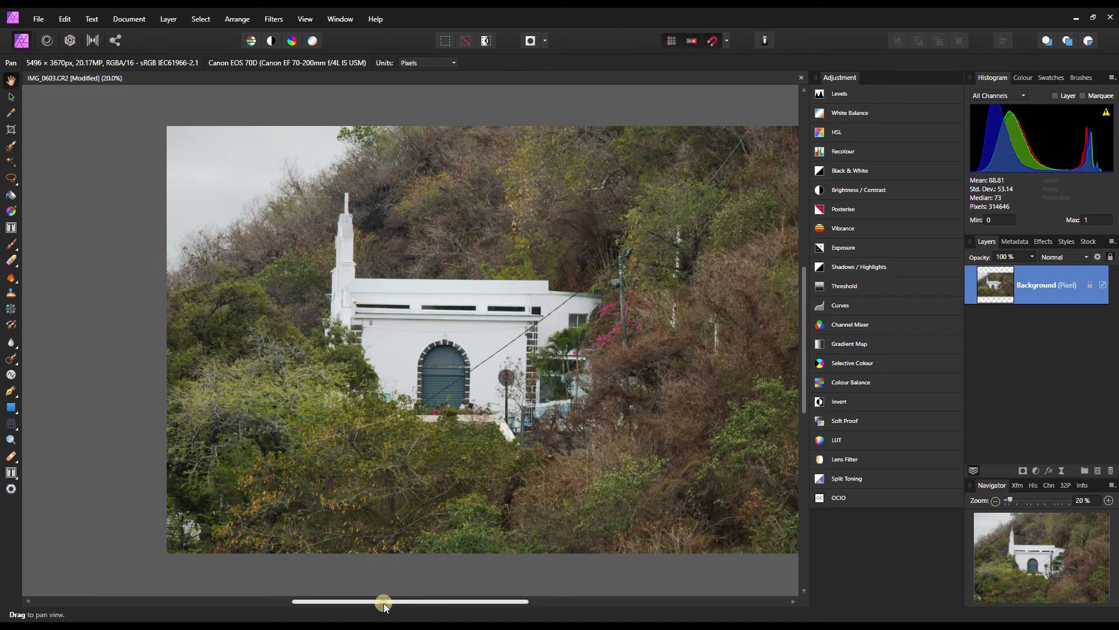
{"action": "left_click_drag", "start_coordinate": [395, 605], "coordinate": [410, 605]}
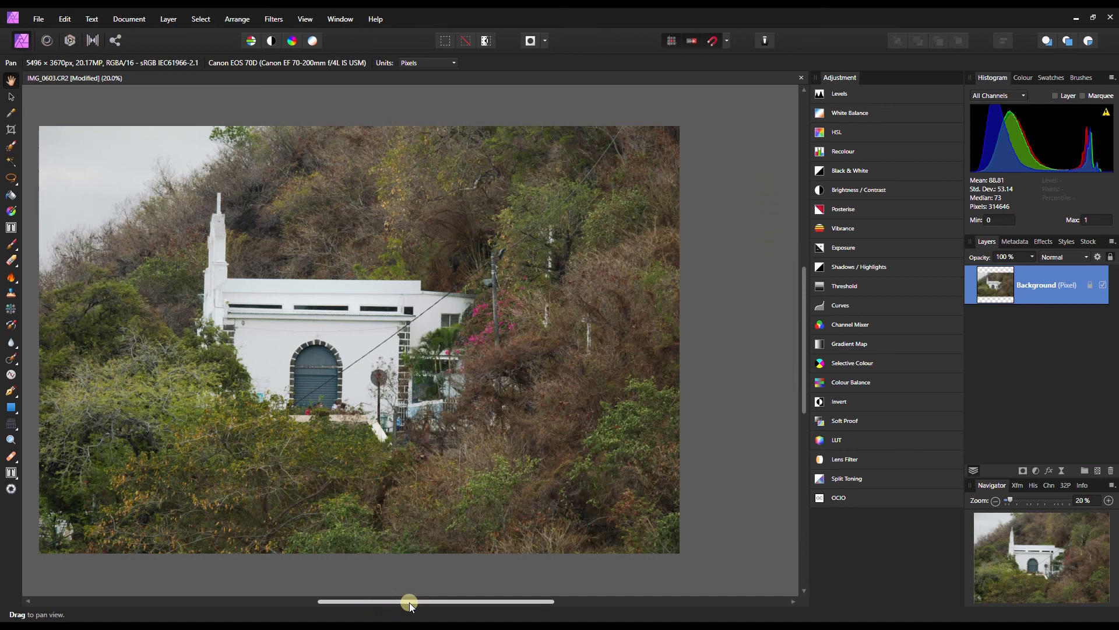